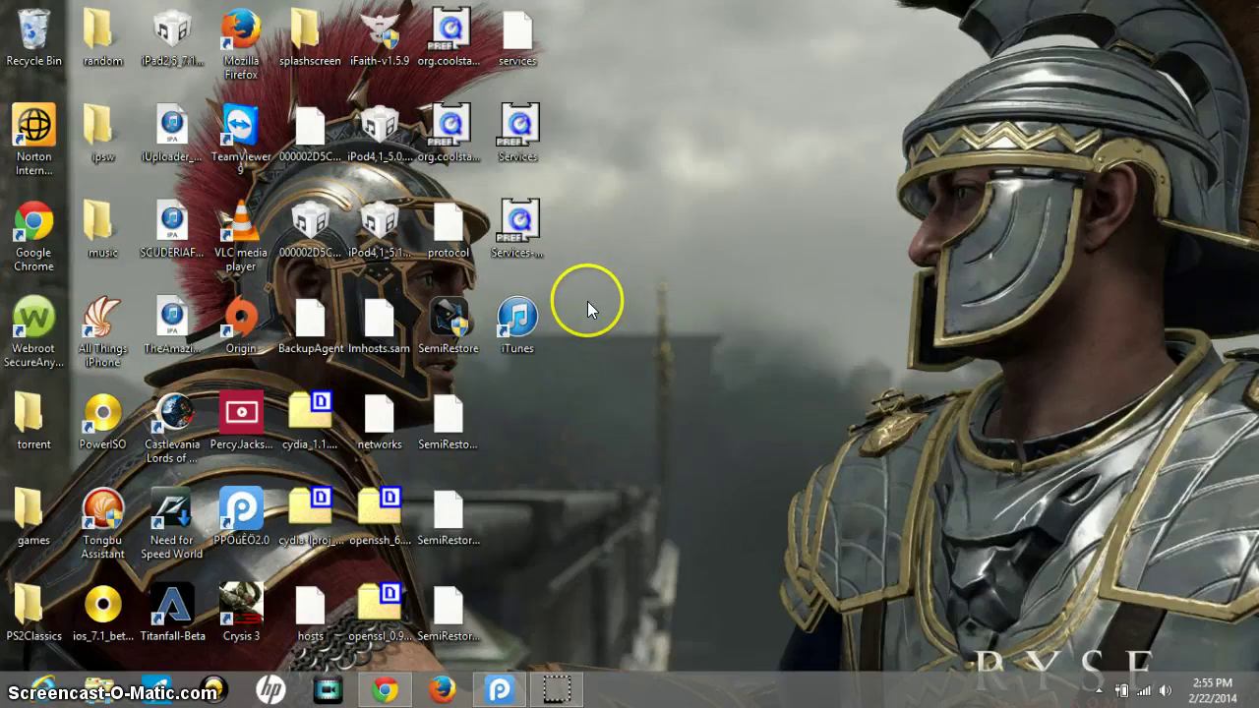
left_click(532, 311)
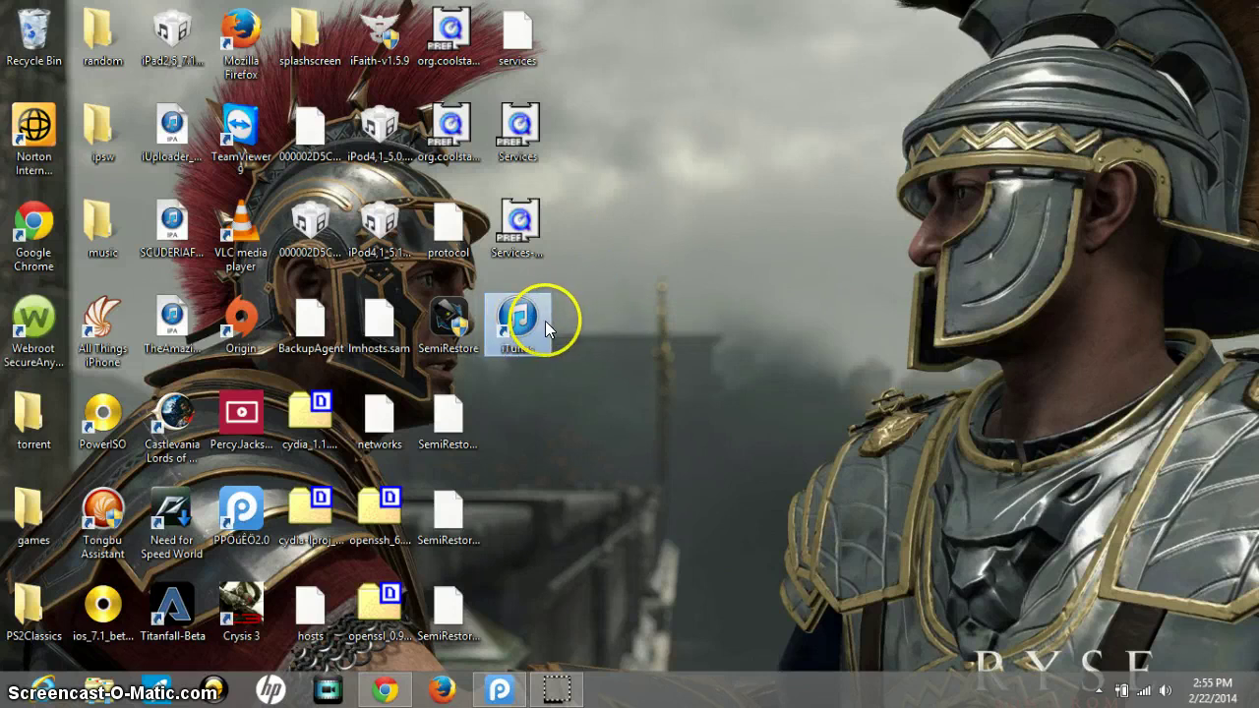
left_click(605, 275)
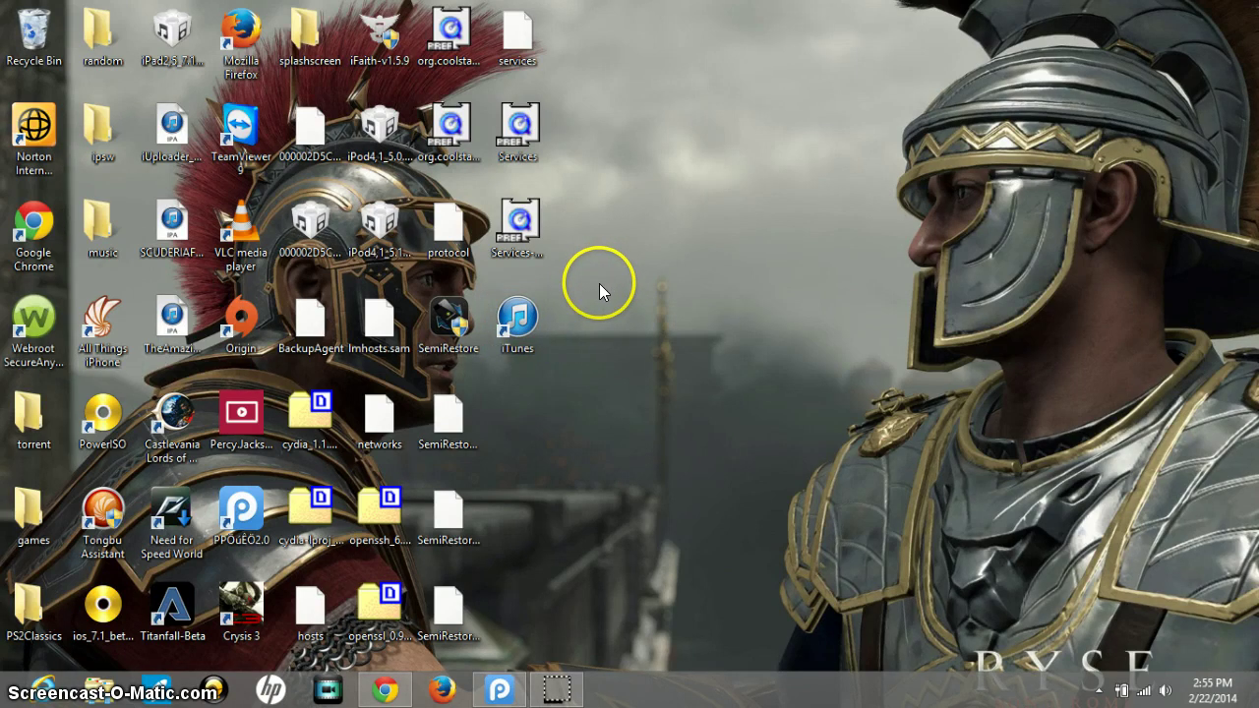
- Open the Windows list of installed programs by choosing to uninstall Freemake Video Converter from the Start screen
key("super")
scroll(597, 284, "down", 5)
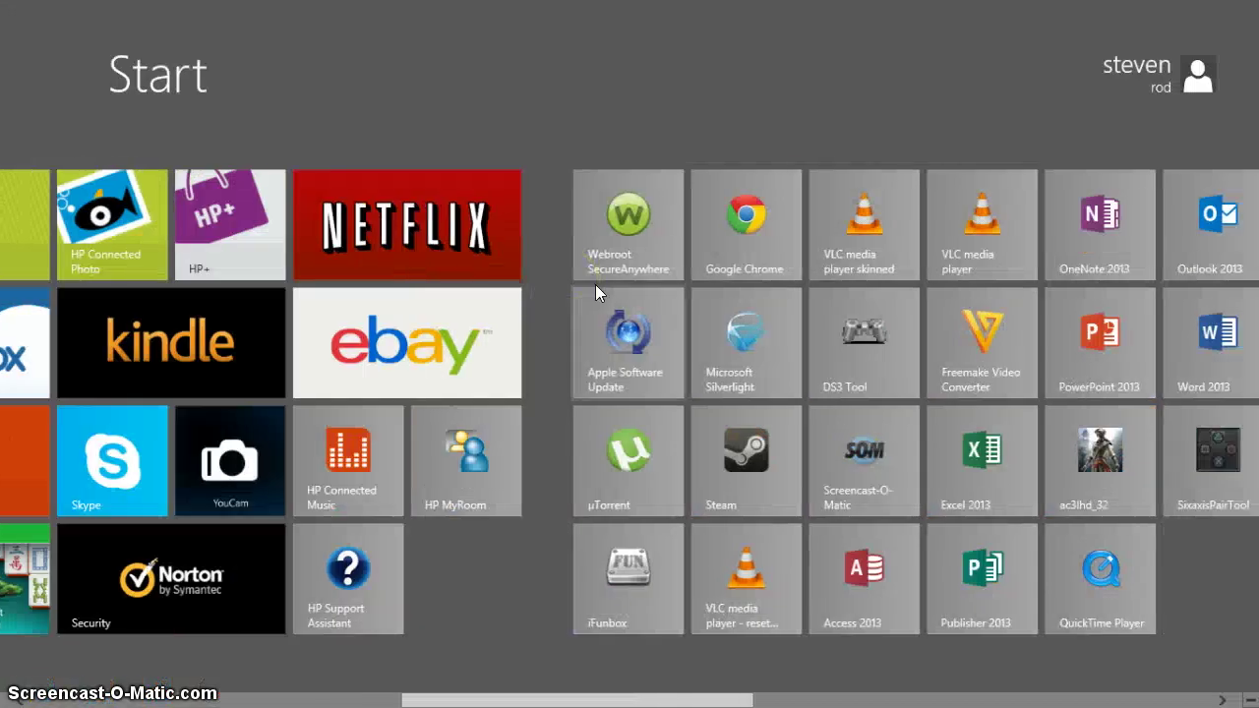
scroll(595, 284, "down", 3)
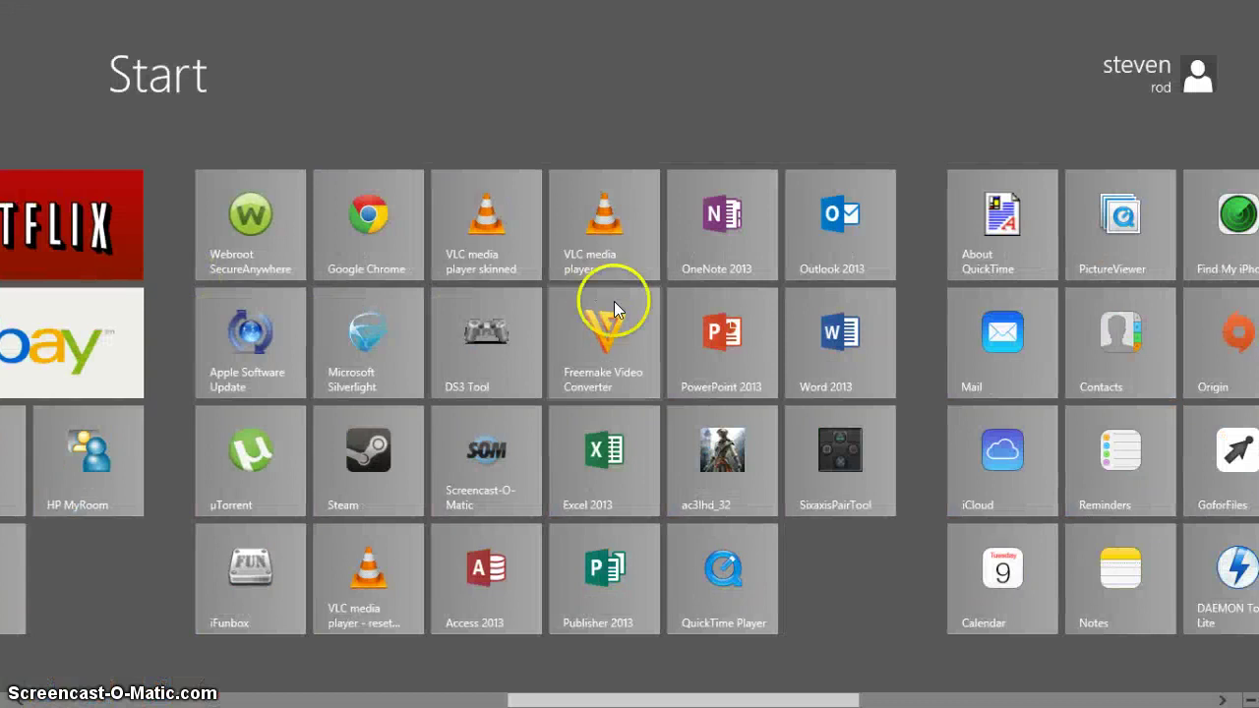
right_click(605, 354)
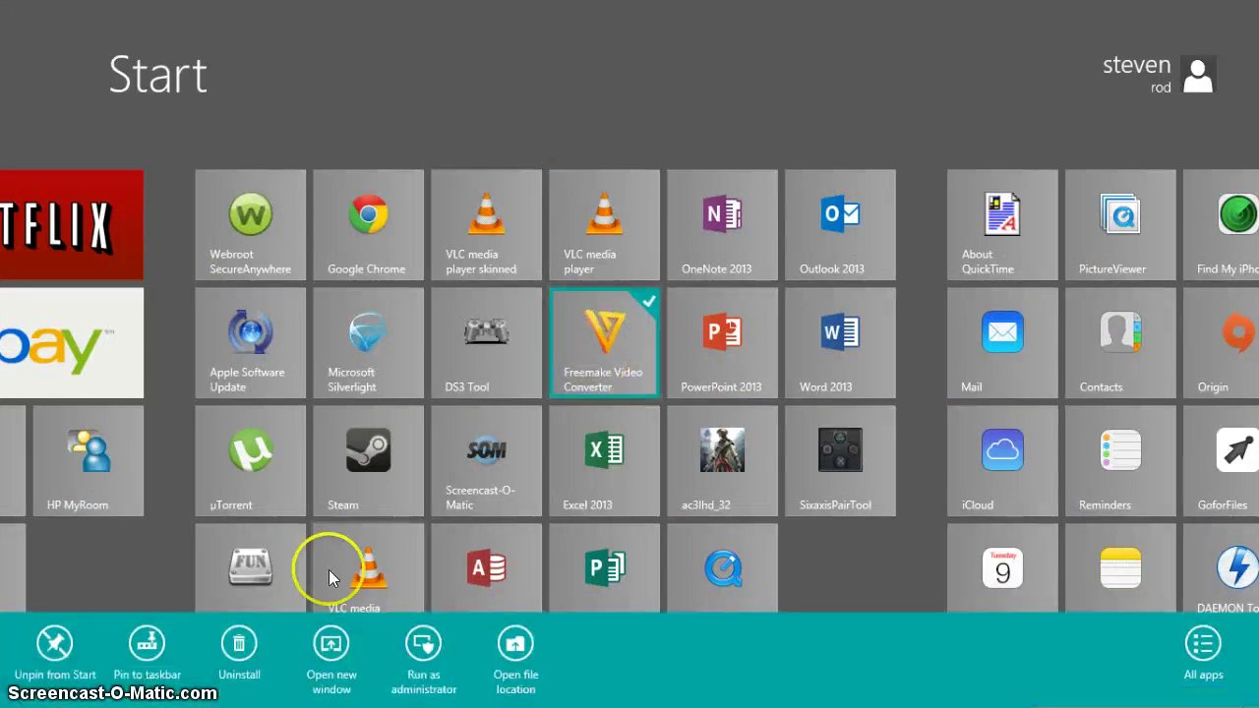
left_click(241, 646)
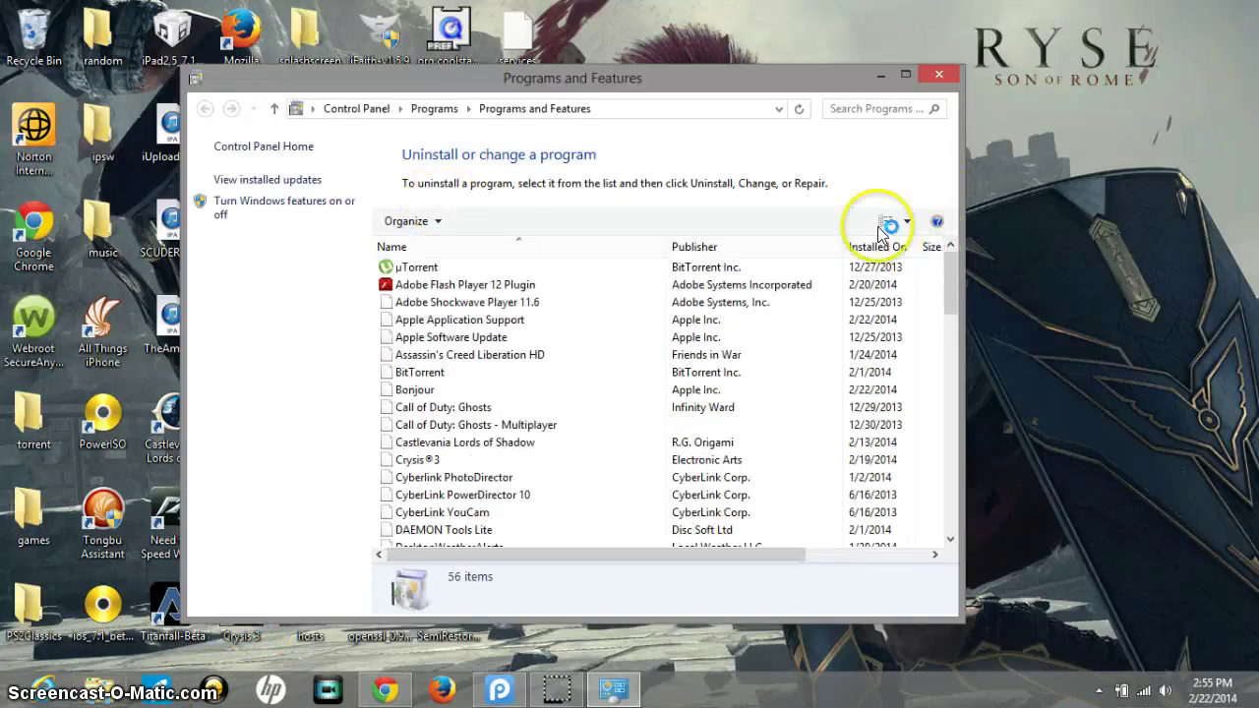
- Search the installed programs for "itunes" and show the uninstall options for iTunes
left_click(882, 110)
type("itunes")
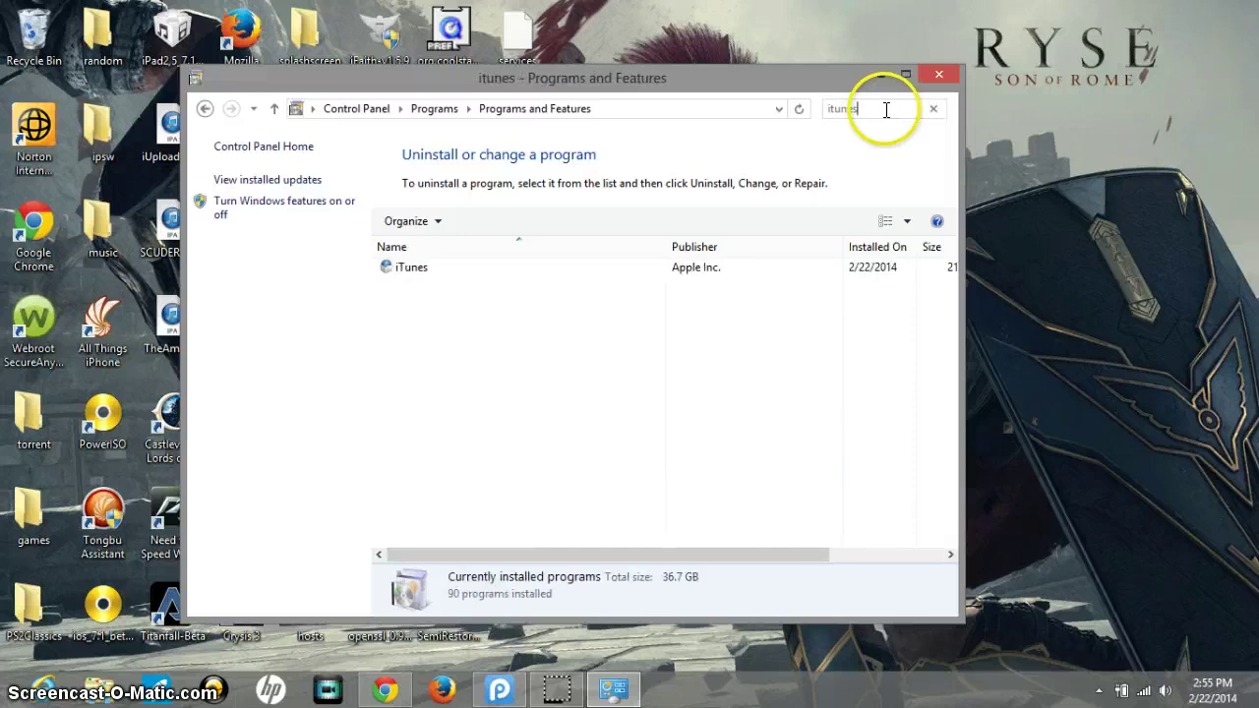
left_click(423, 268)
right_click(423, 268)
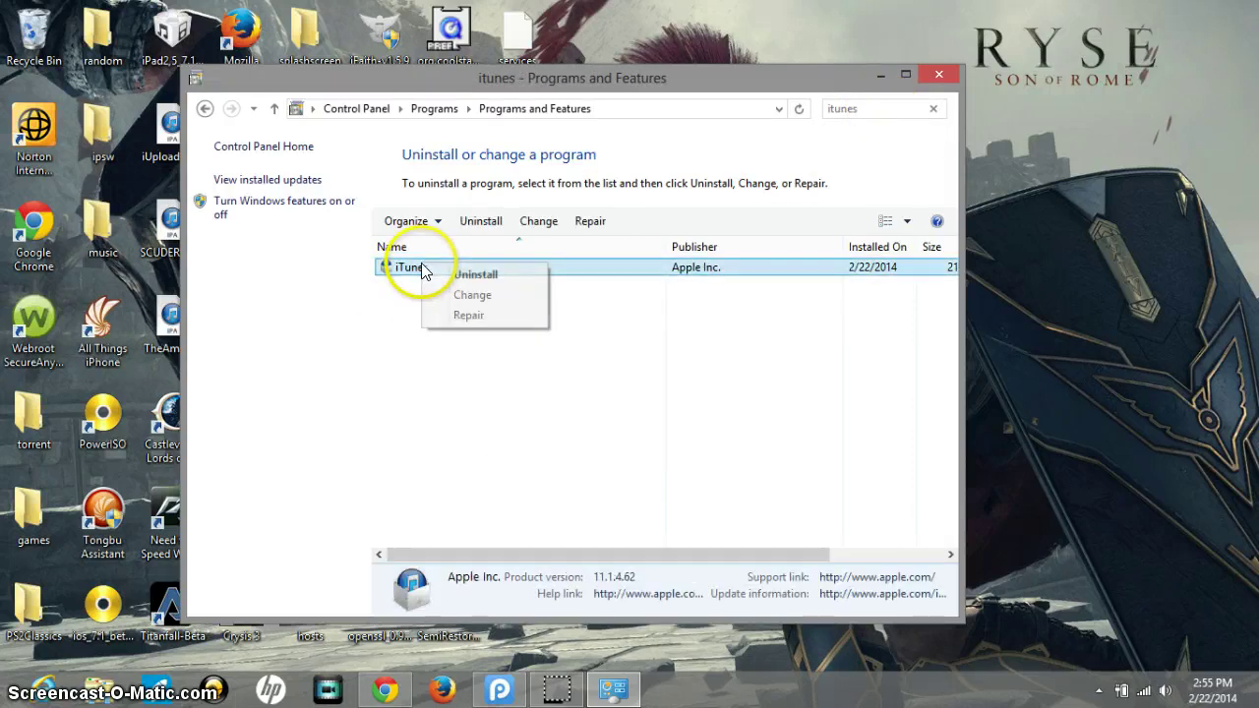
left_click(591, 313)
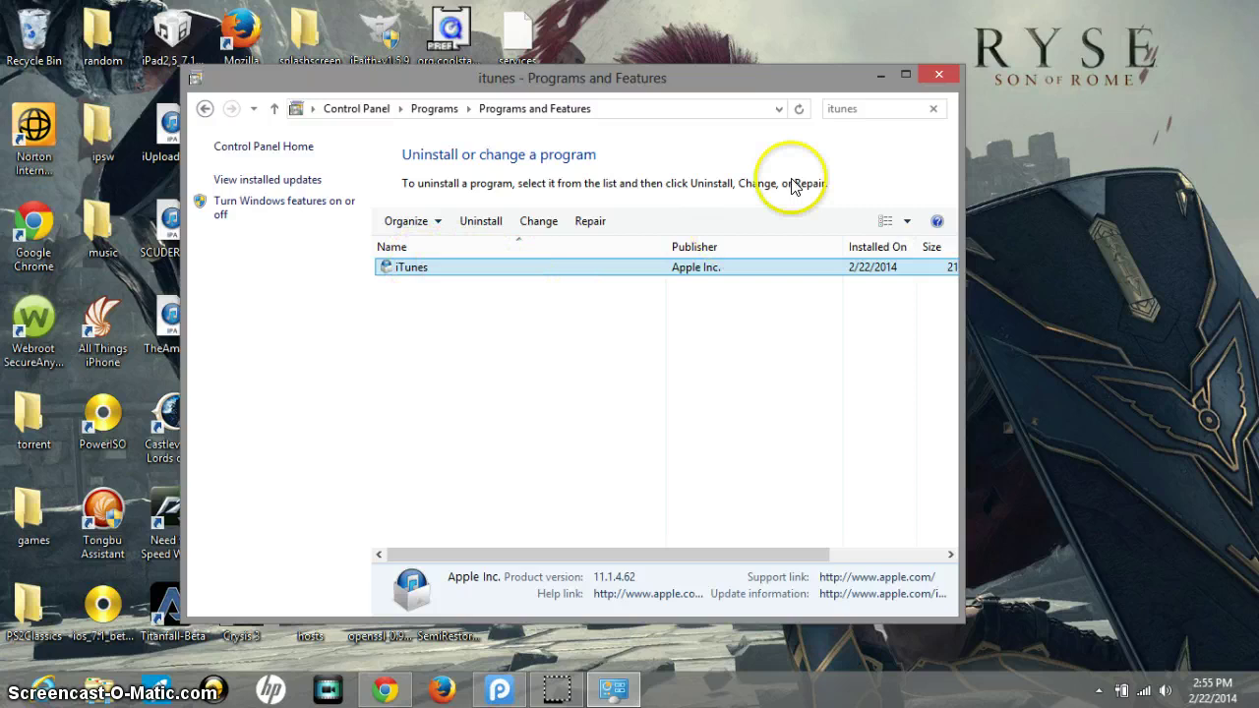
- Search the installed programs for "bon", show the uninstall options for Bonjour, and close the Programs and Features window
left_click(888, 107)
left_click(831, 126)
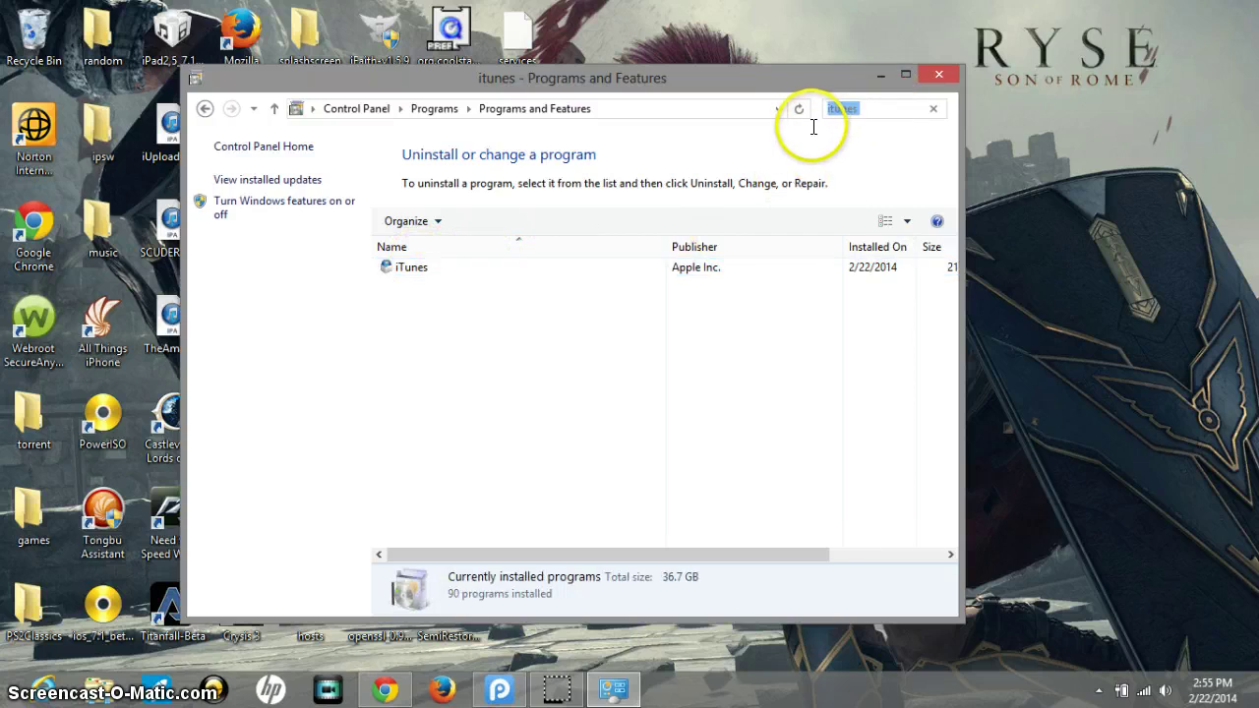
key("BackSpace")
type("bon")
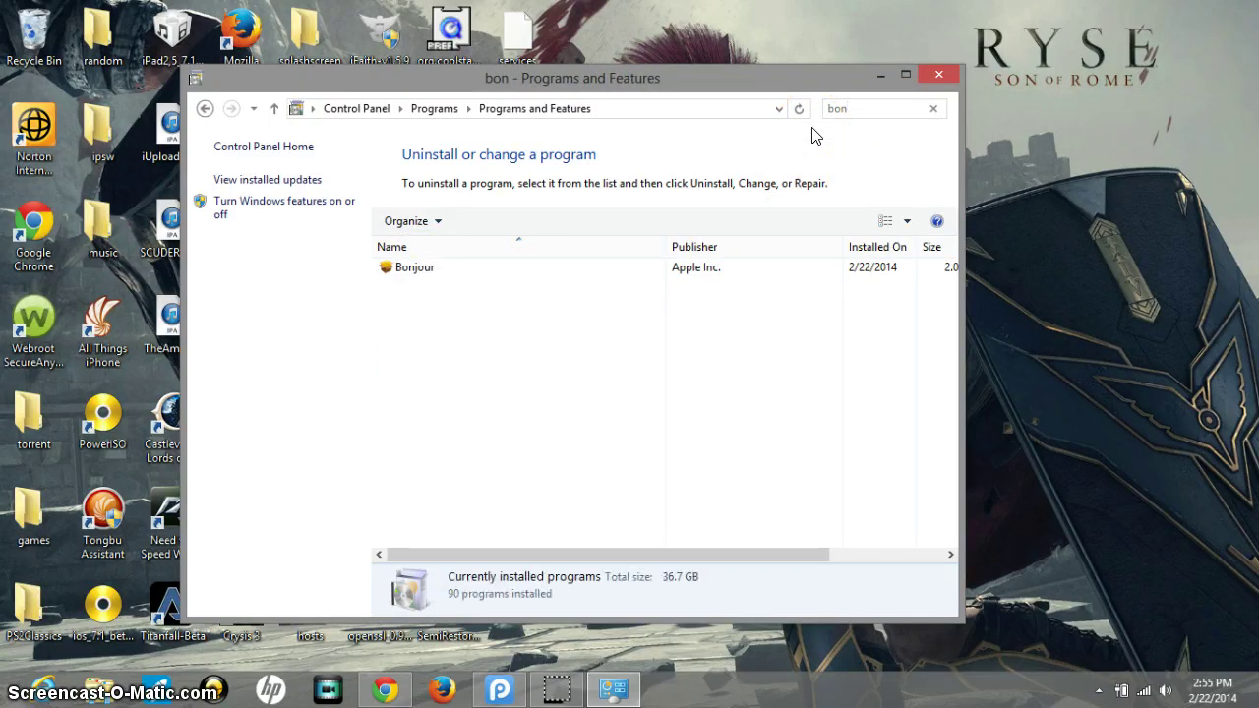
left_click(410, 269)
right_click(414, 268)
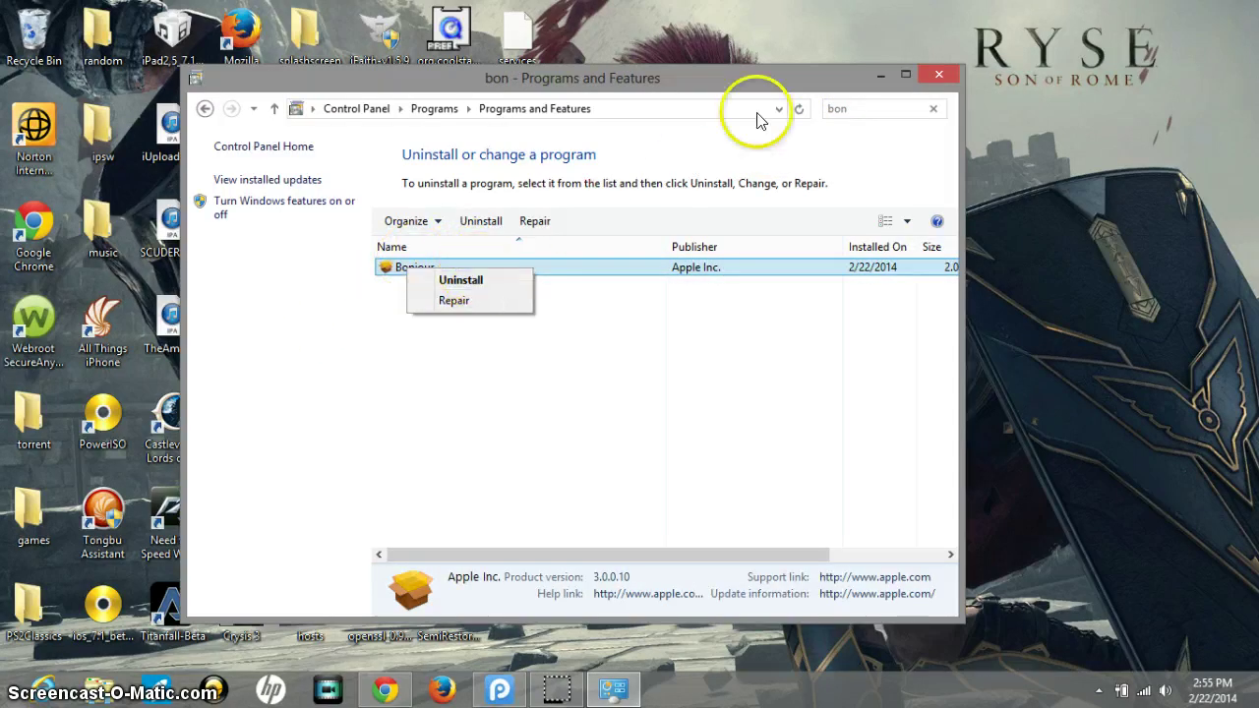
left_click(937, 73)
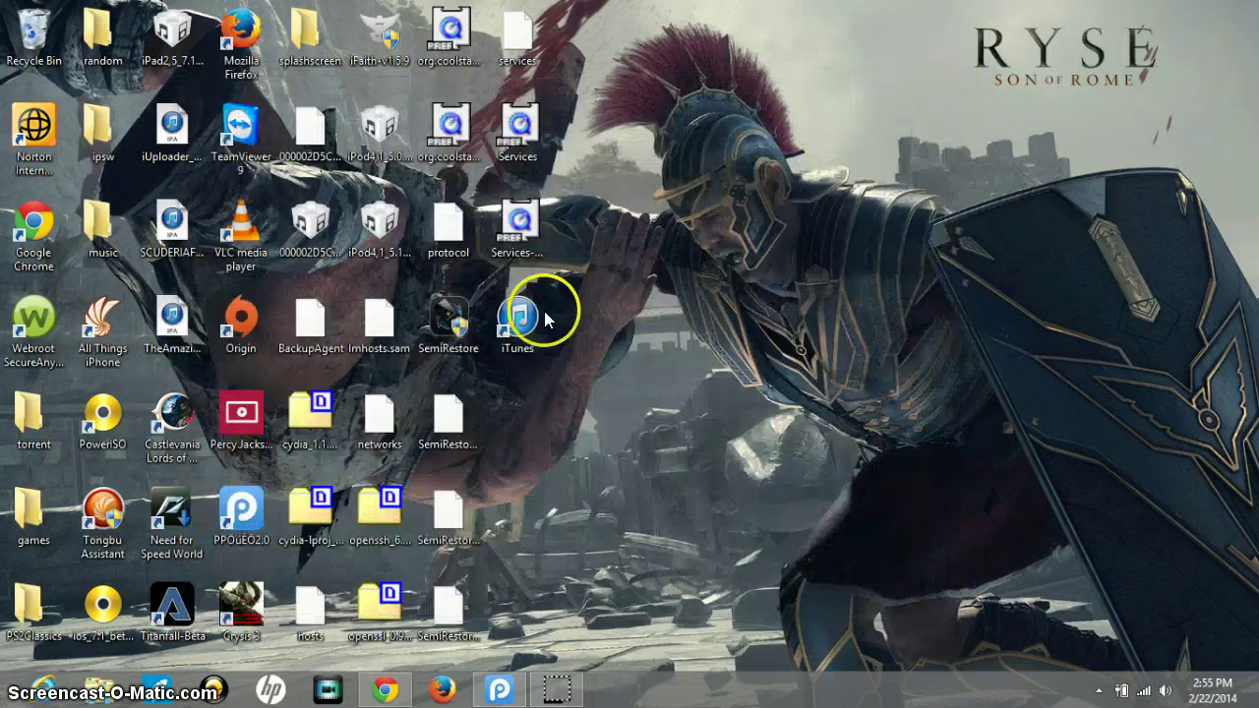
- Switch to Chrome, load itunes.com in a new tab, and go to the iTunes download page
left_click(384, 691)
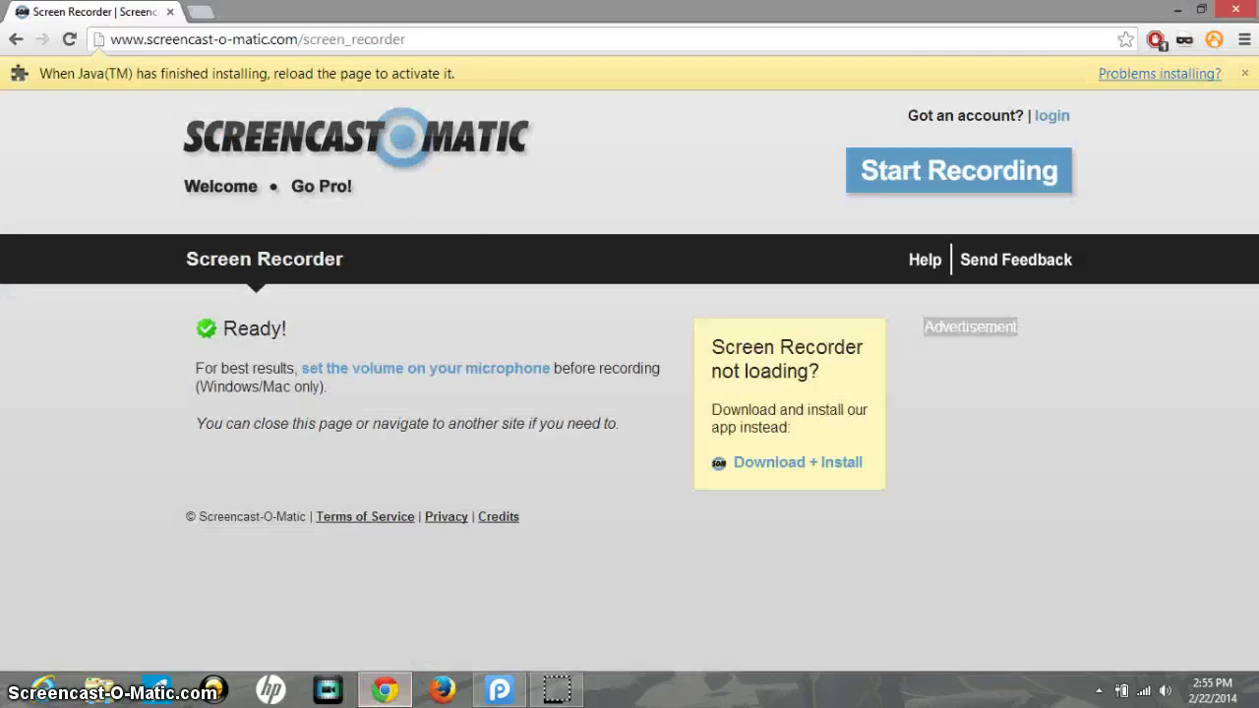
left_click(197, 12)
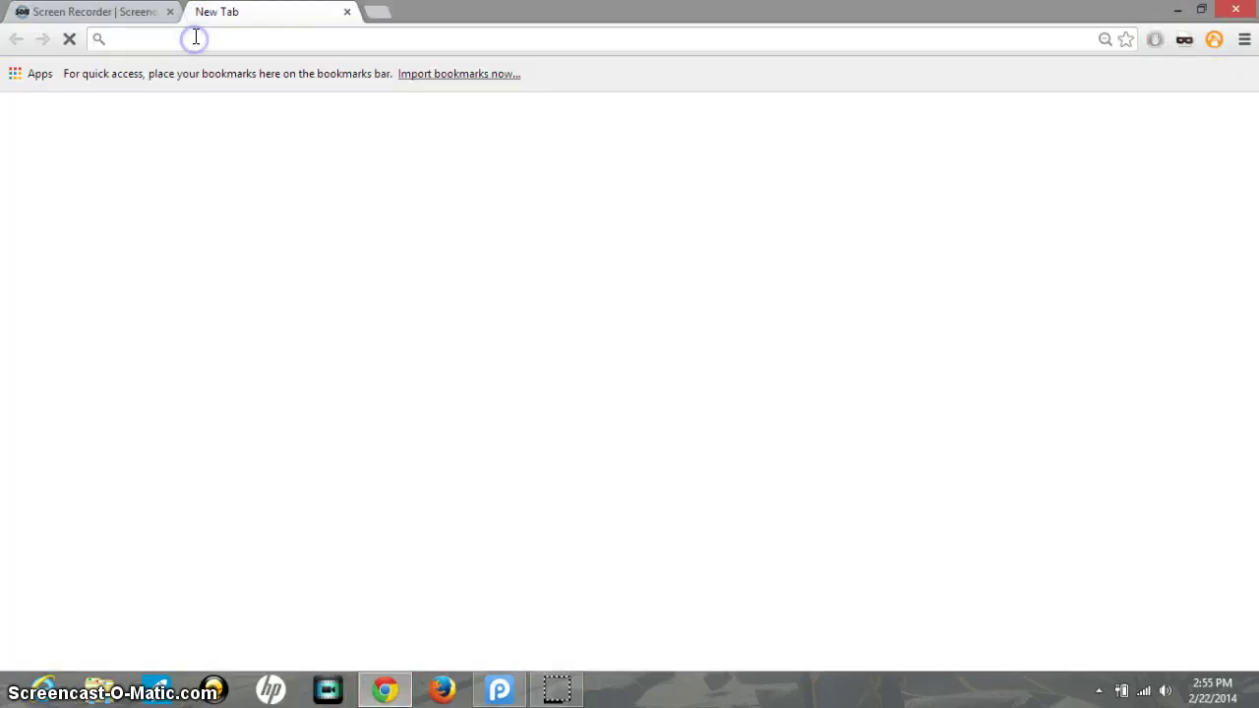
type("itune")
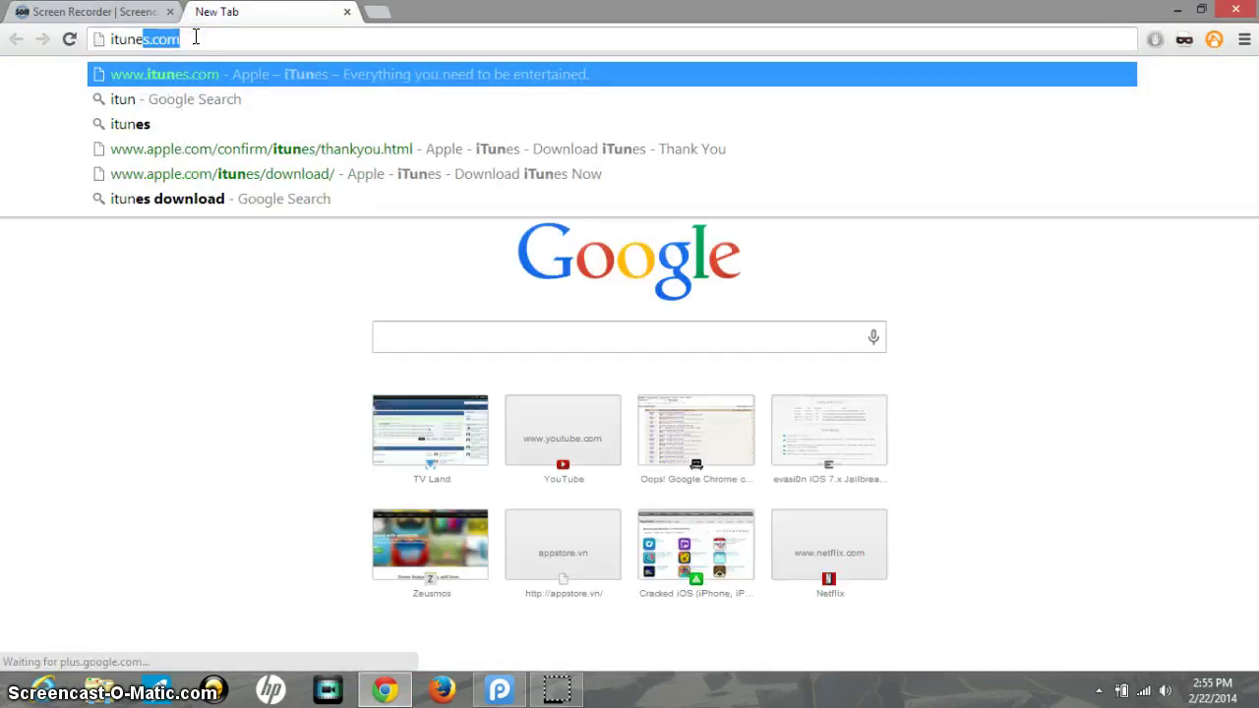
type("s.com")
key("Return")
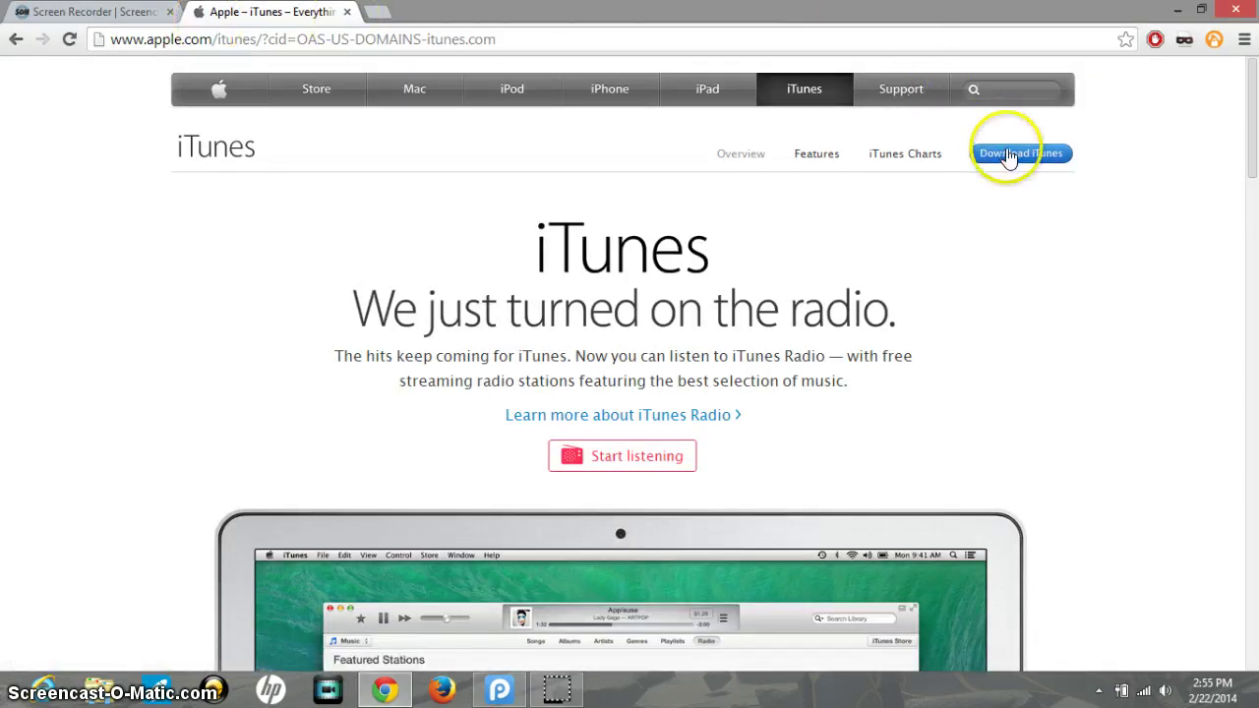
left_click(1009, 154)
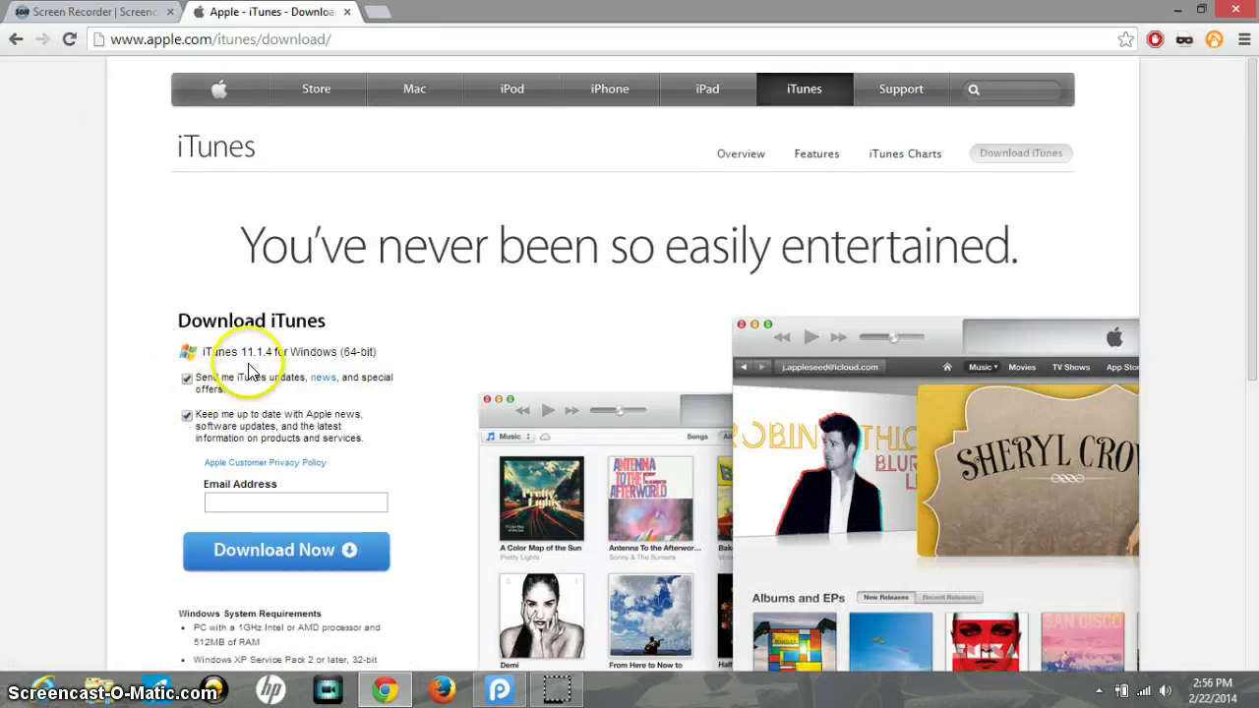
- Highlight the iTunes 11.1.4 for Windows (64-bit) line on the download page and minimize the browser
left_click_drag(304, 352, 438, 356)
left_click(416, 433)
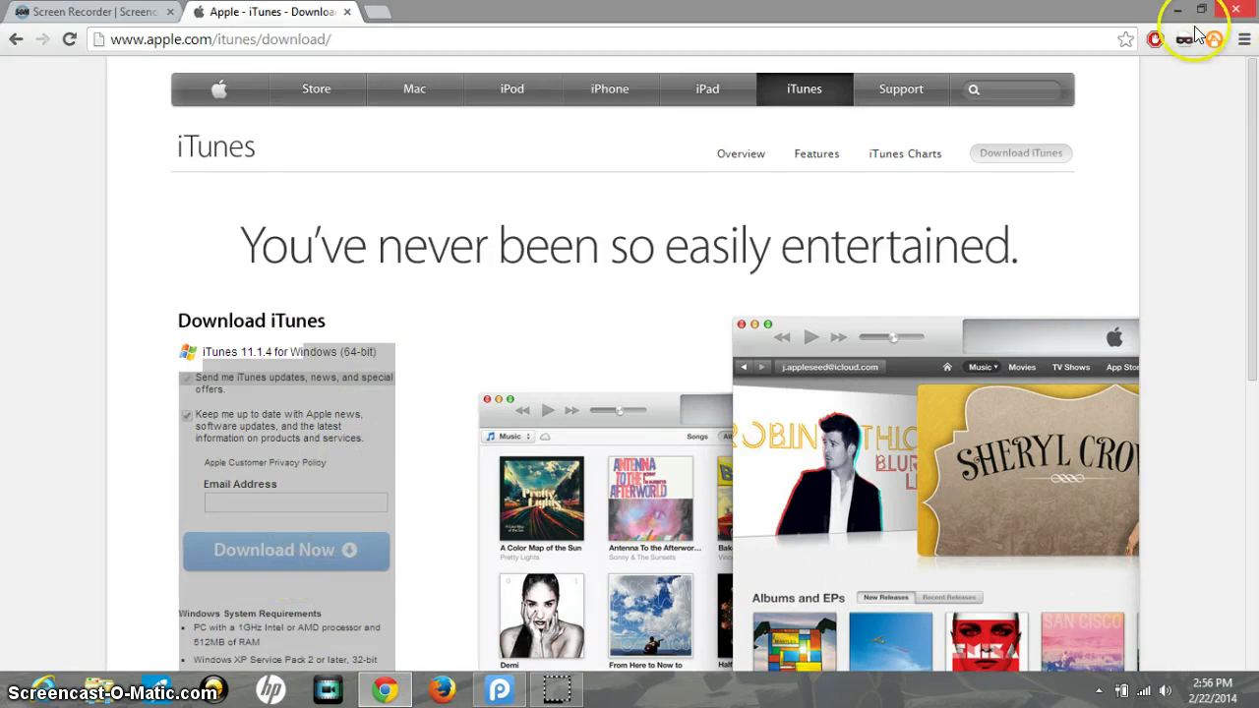
left_click(1177, 9)
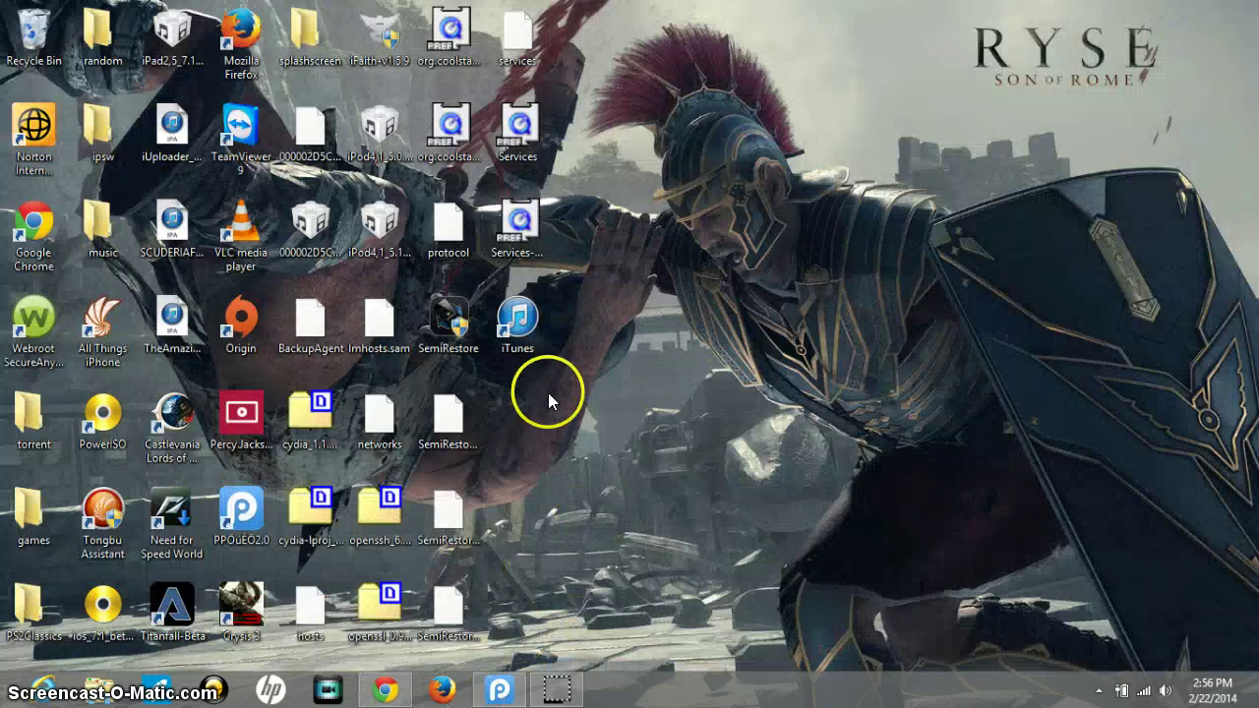
- Launch iTunes from the desktop and show the summary page of the connected iPad
left_click(529, 337)
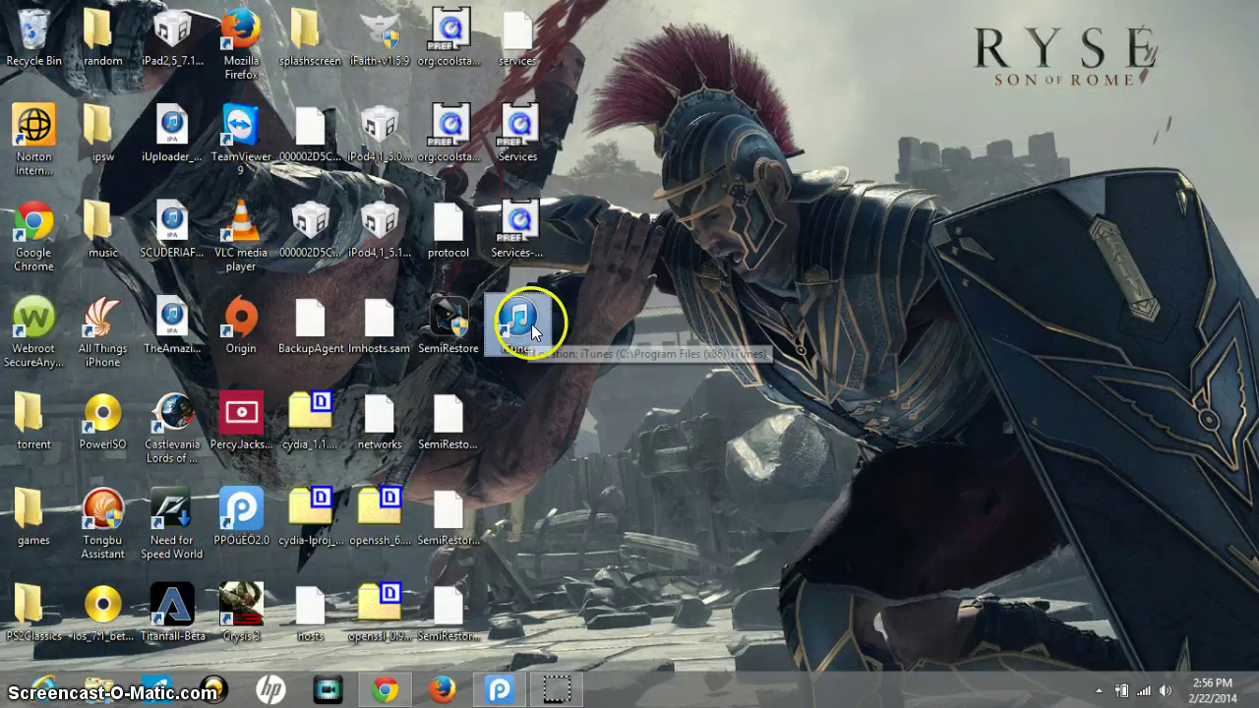
double_click(534, 324)
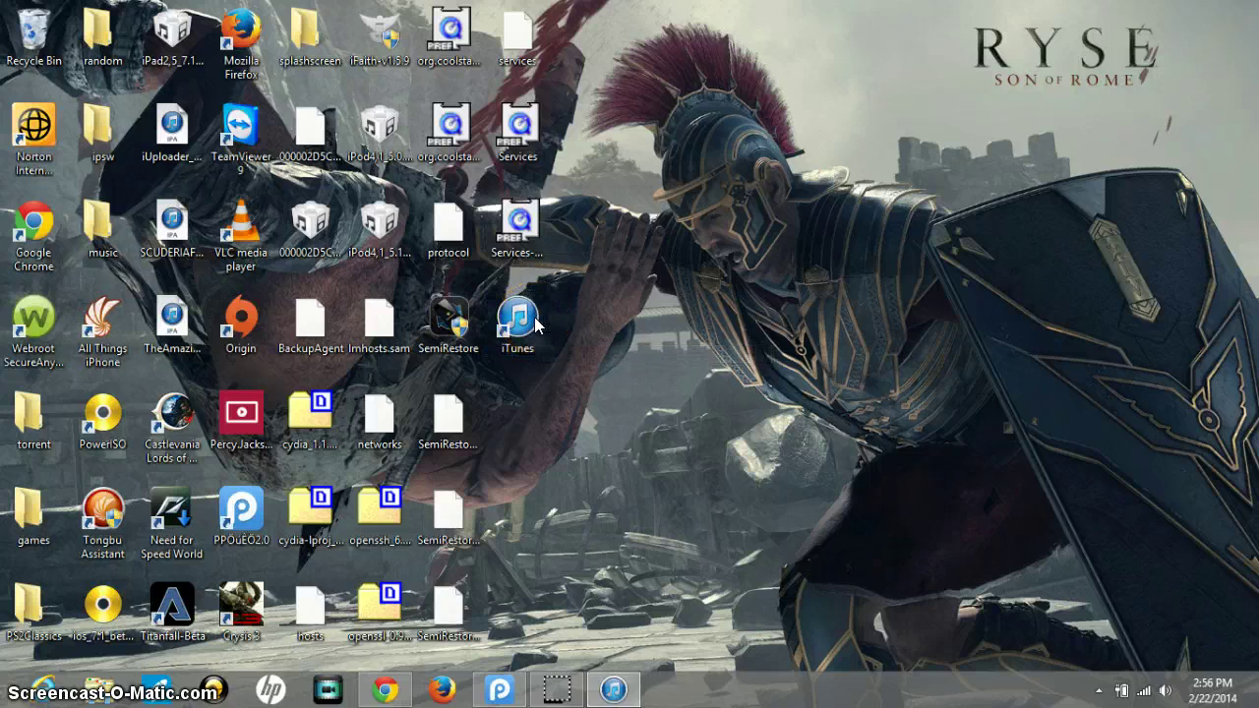
left_click(614, 689)
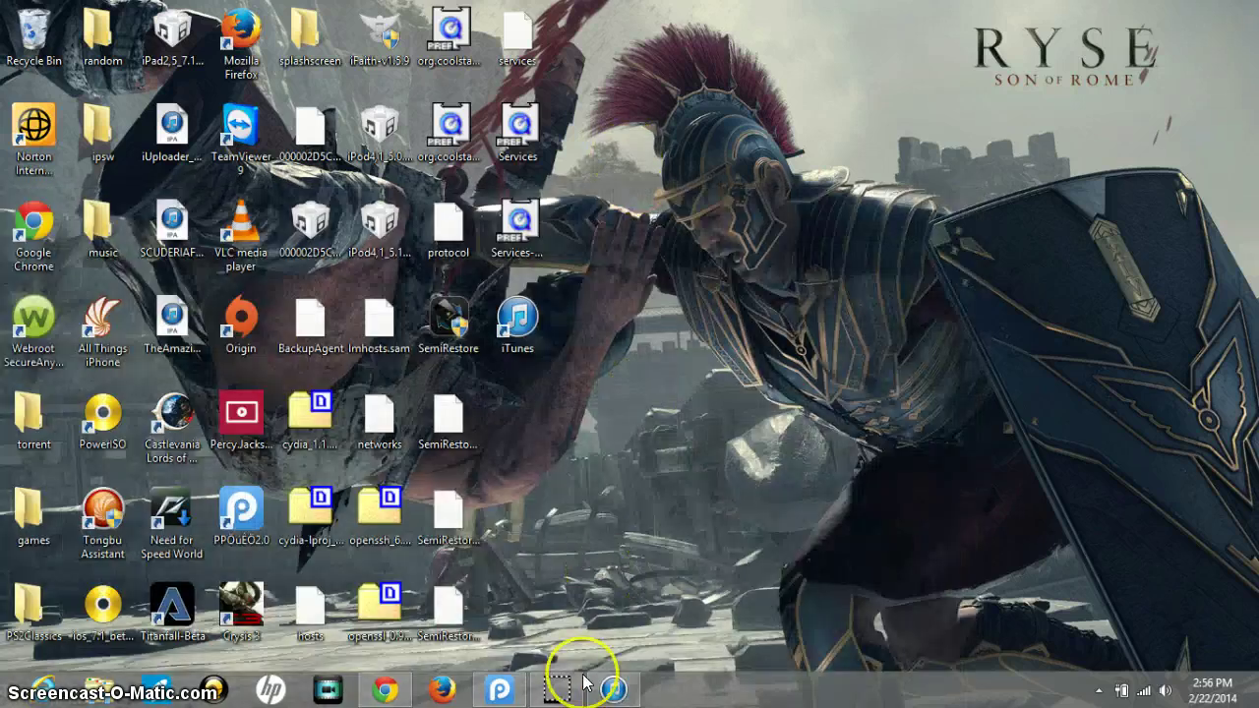
left_click(628, 694)
left_click(725, 210)
double_click(724, 190)
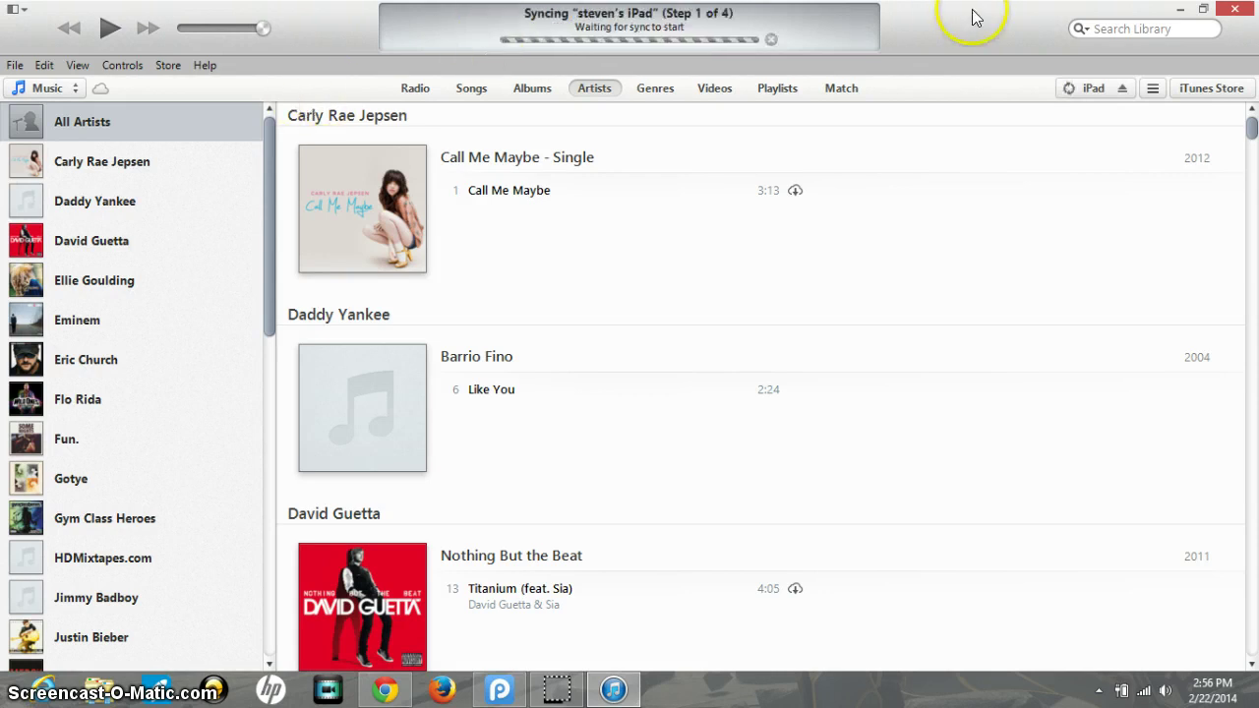
left_click(1100, 89)
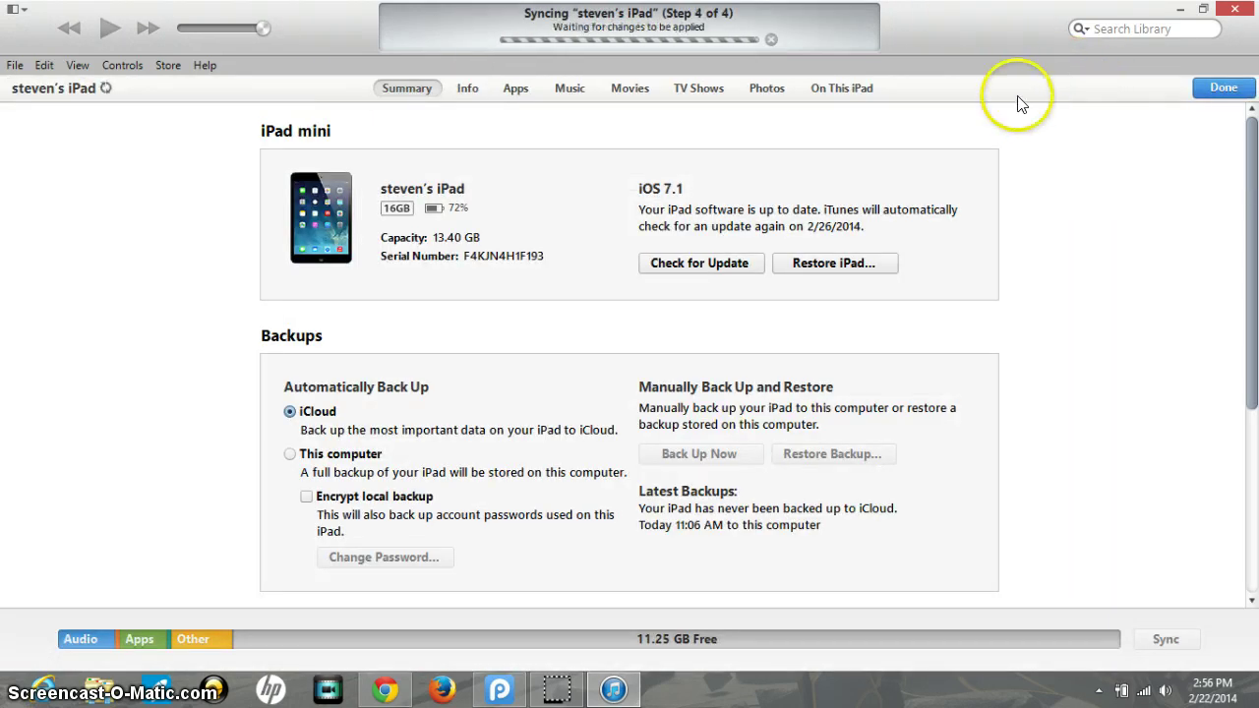
- Try a standard restore of the iPad and dismiss the Find My iPad message
left_click(827, 263)
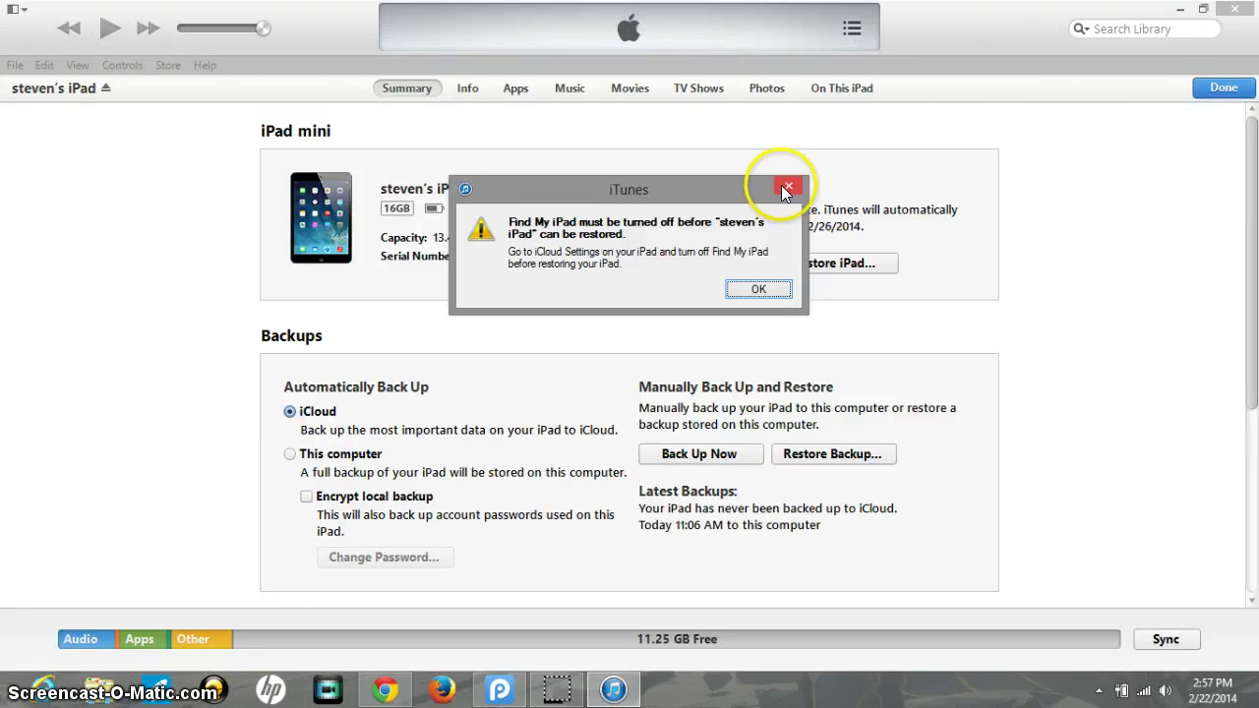
left_click(786, 189)
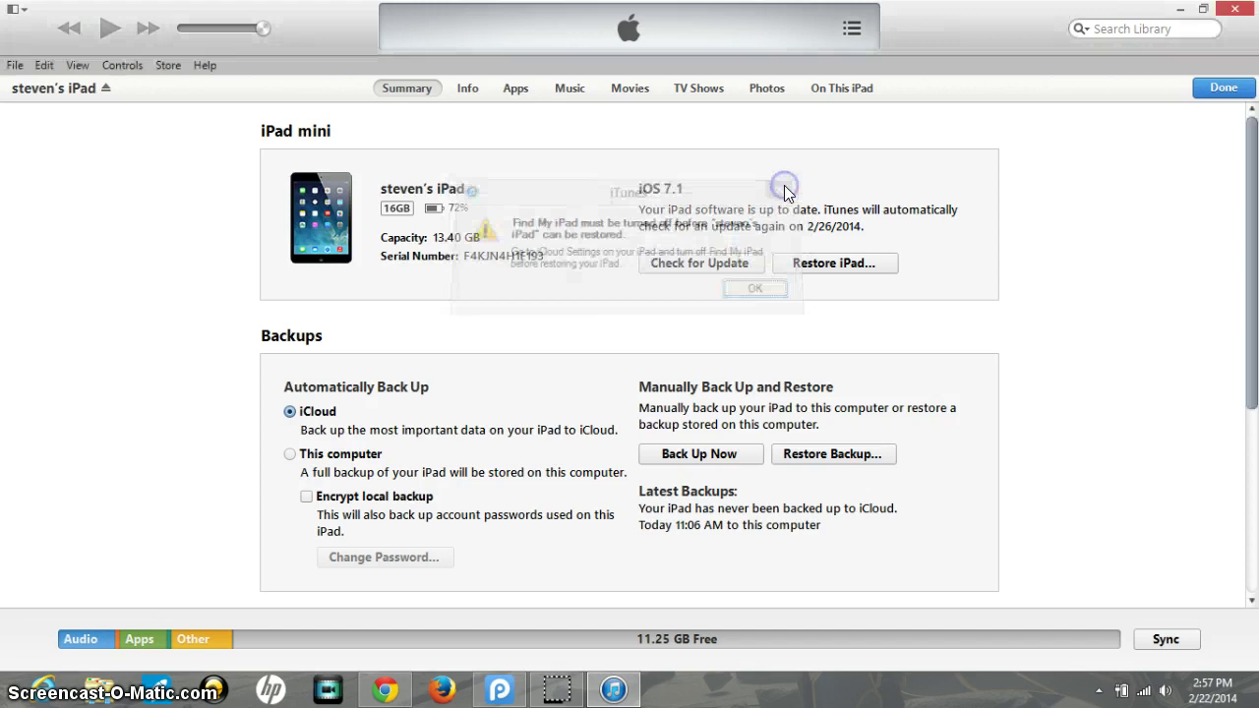
- Start a restore from a local firmware file, select iPad2,5_7.1_11D5145e_Restore on the Desktop, and close the file chooser
left_click(831, 273, "shift")
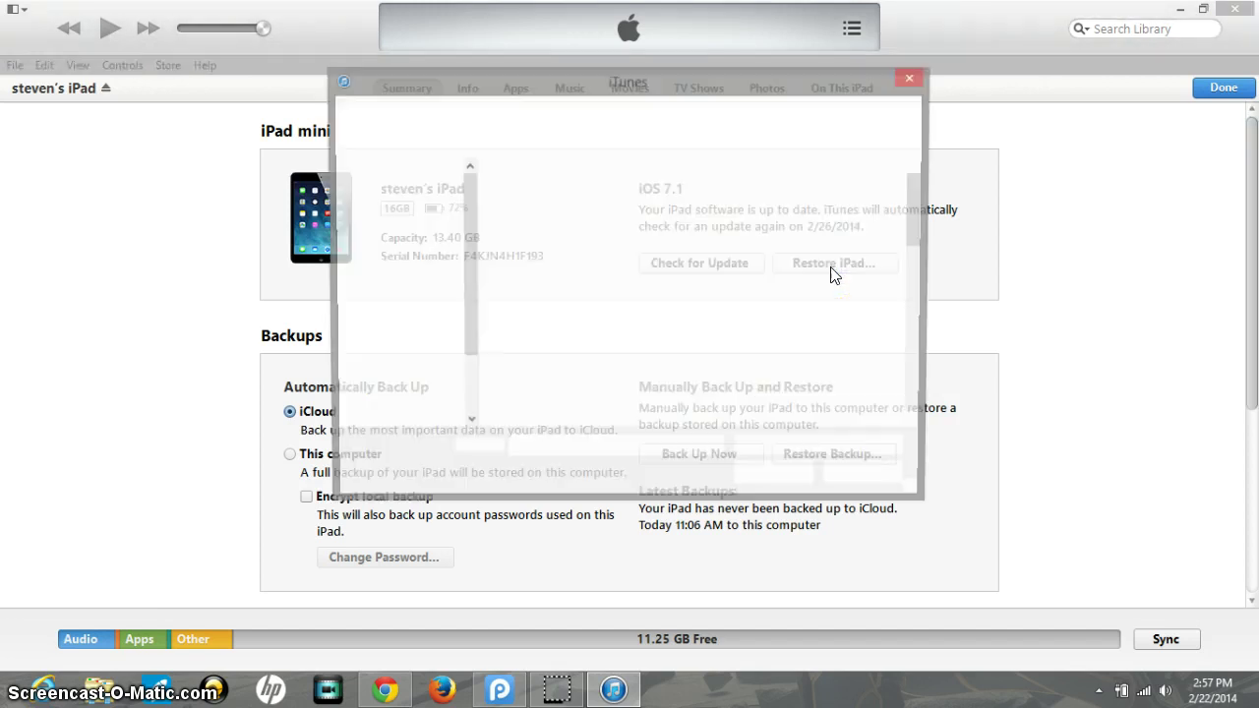
left_click_drag(916, 197, 904, 358)
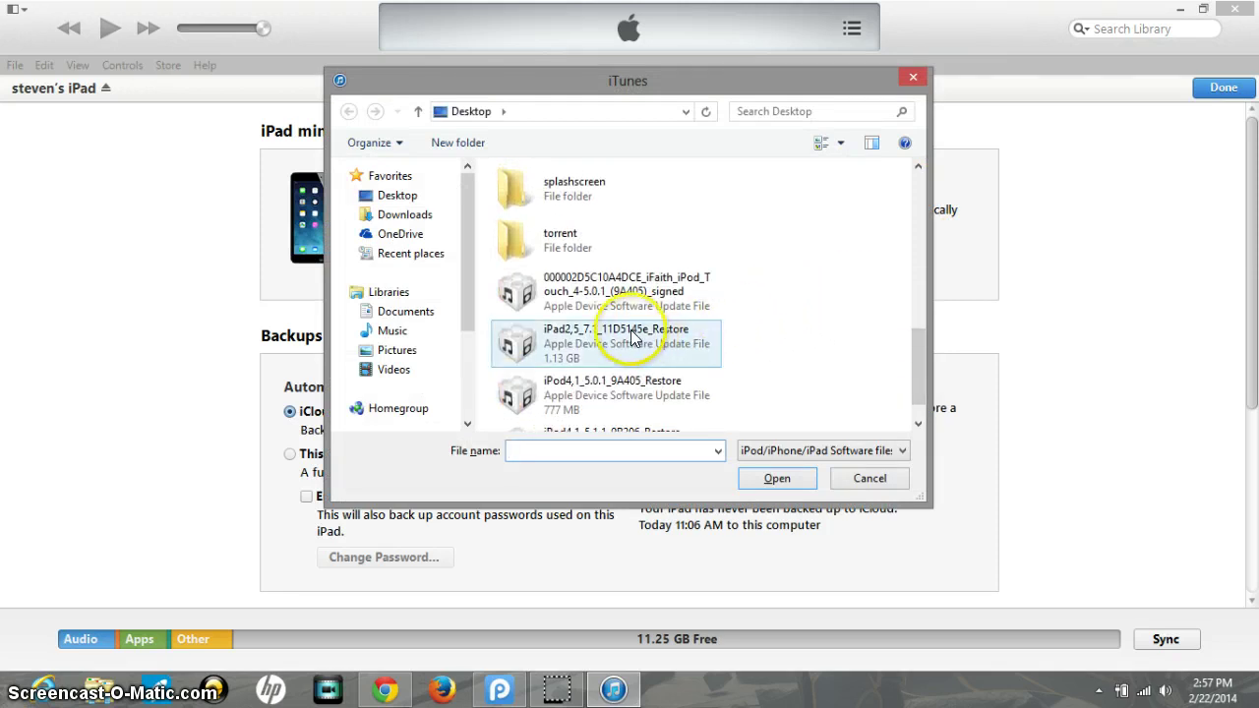
left_click(567, 331)
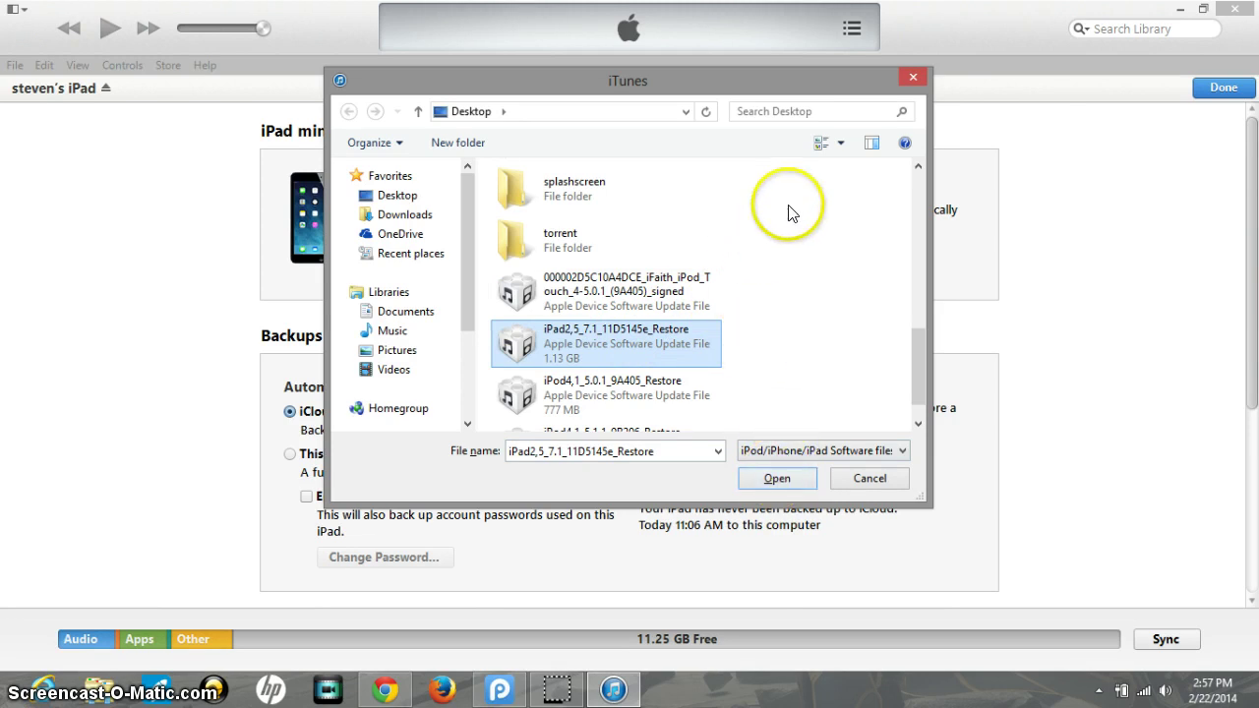
left_click(913, 77)
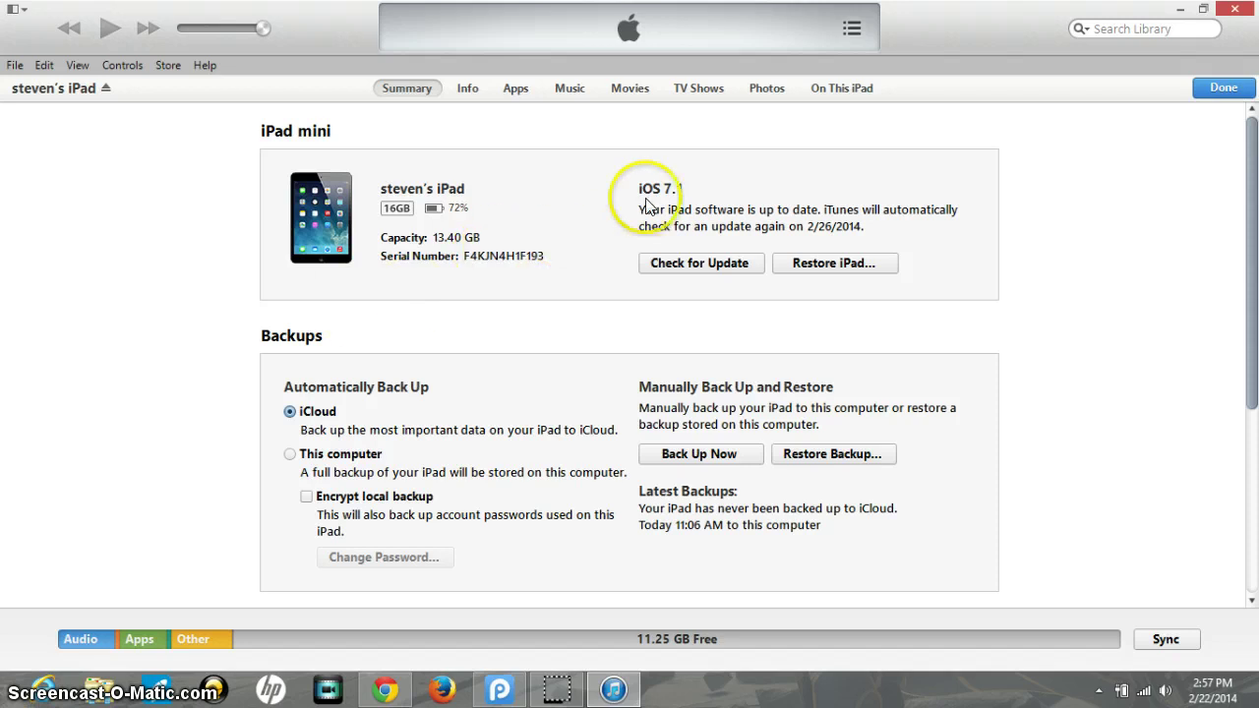
- Load the iPad2,5_7.1_11D5145e_Restore firmware file for restoring the iPad and cancel at the erase-and-restore confirmation
left_click(805, 267)
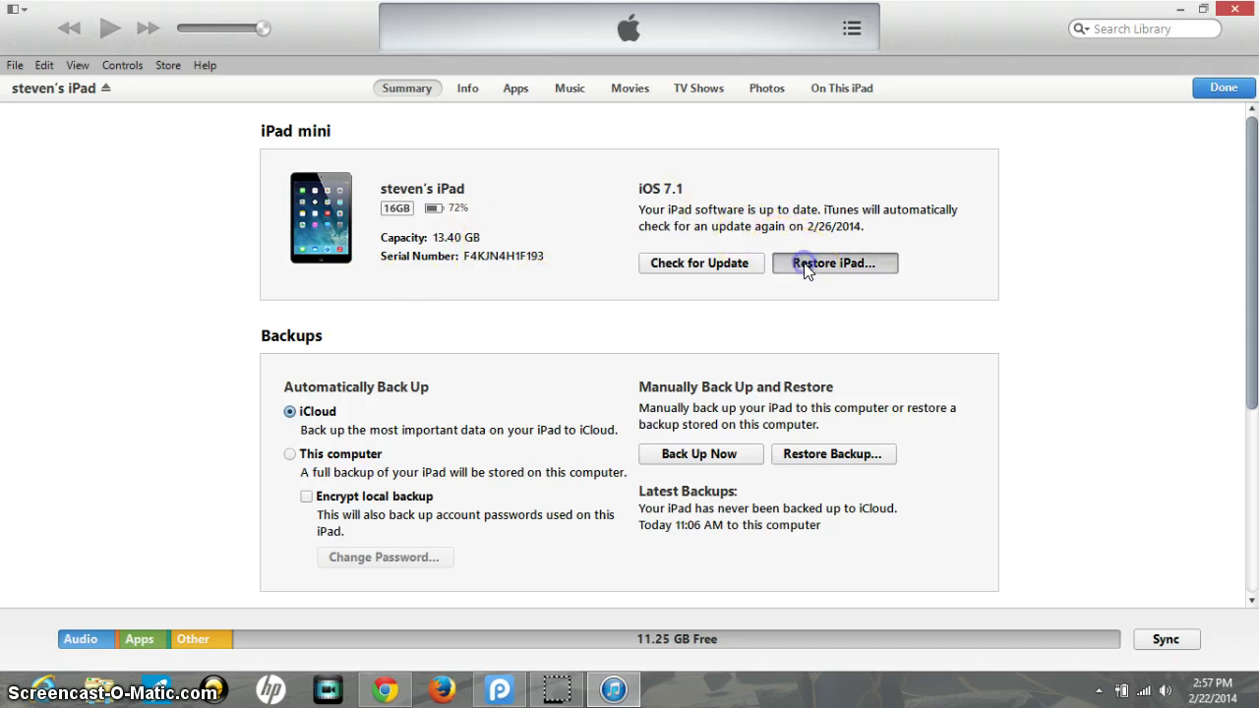
left_click_drag(915, 192, 920, 359)
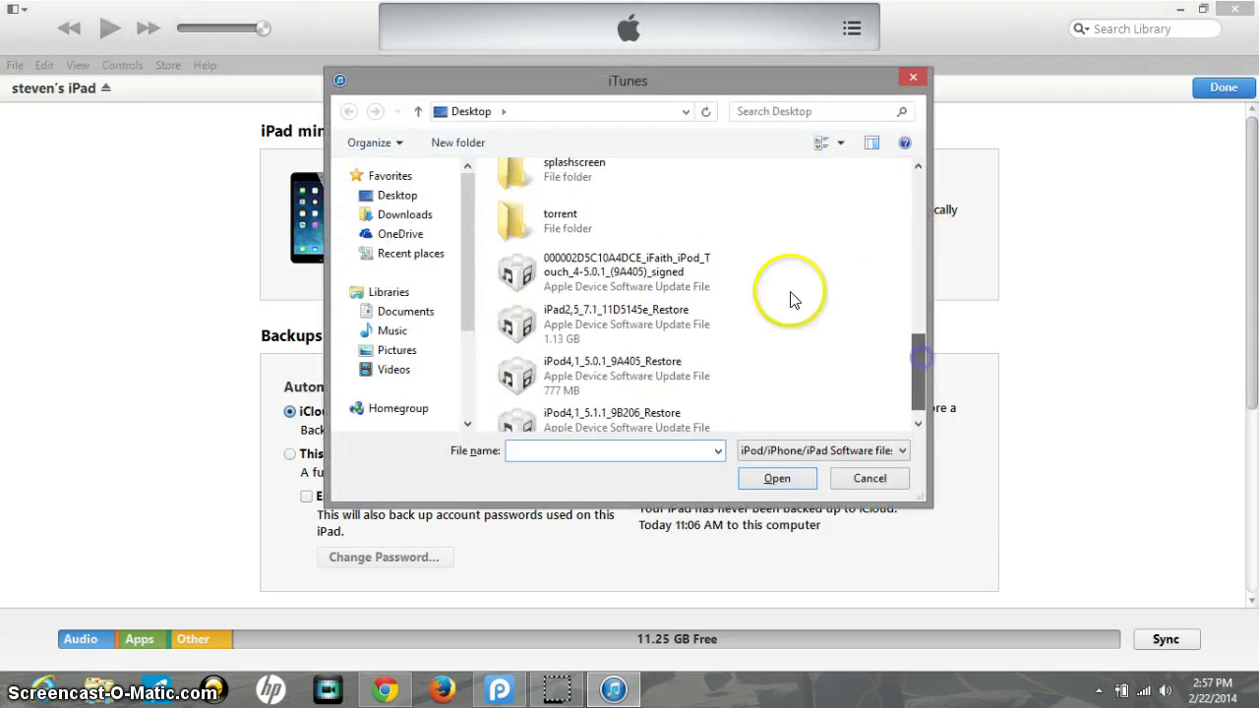
double_click(581, 327)
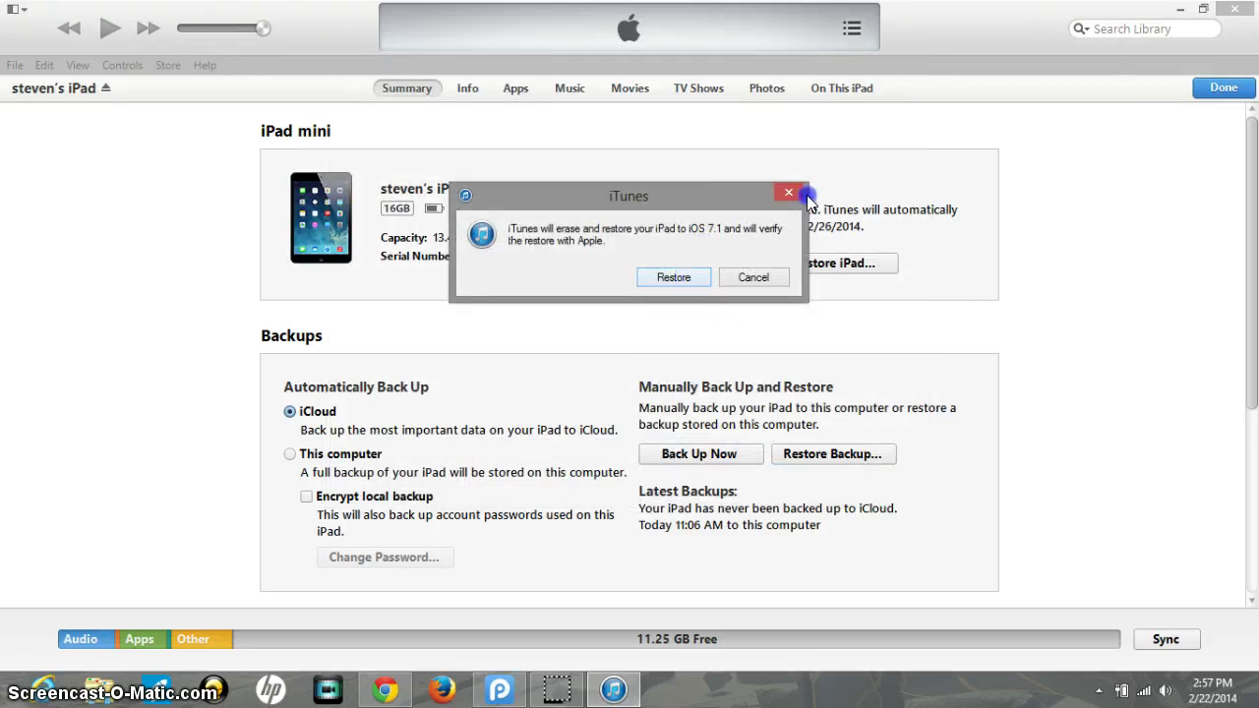
left_click(755, 277)
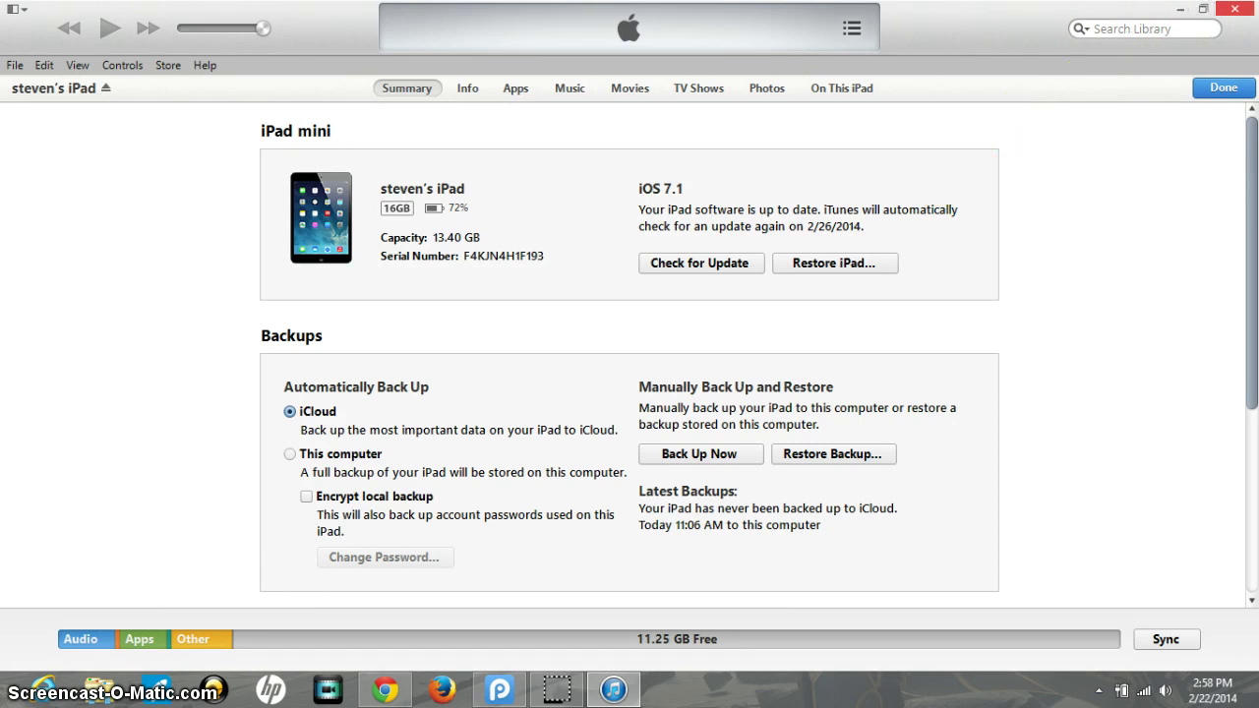
- Close iTunes and browse to Local Disk (C:) in File Explorer
left_click(1233, 9)
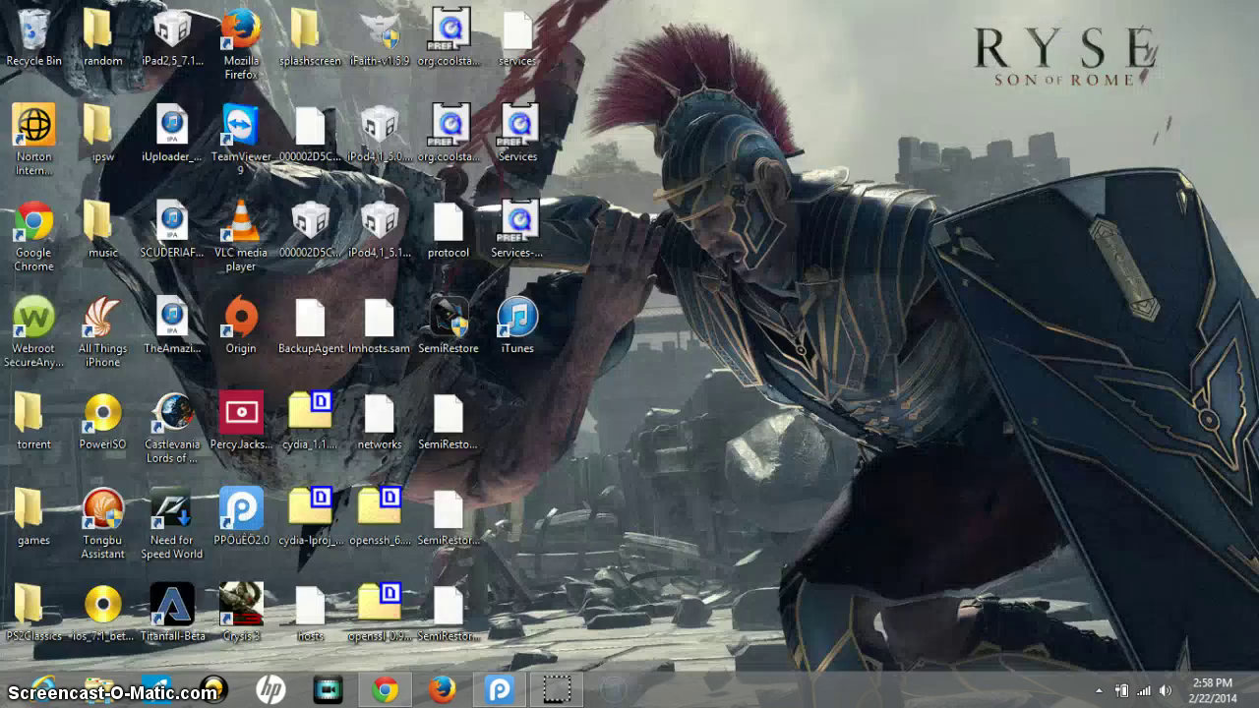
left_click(116, 696)
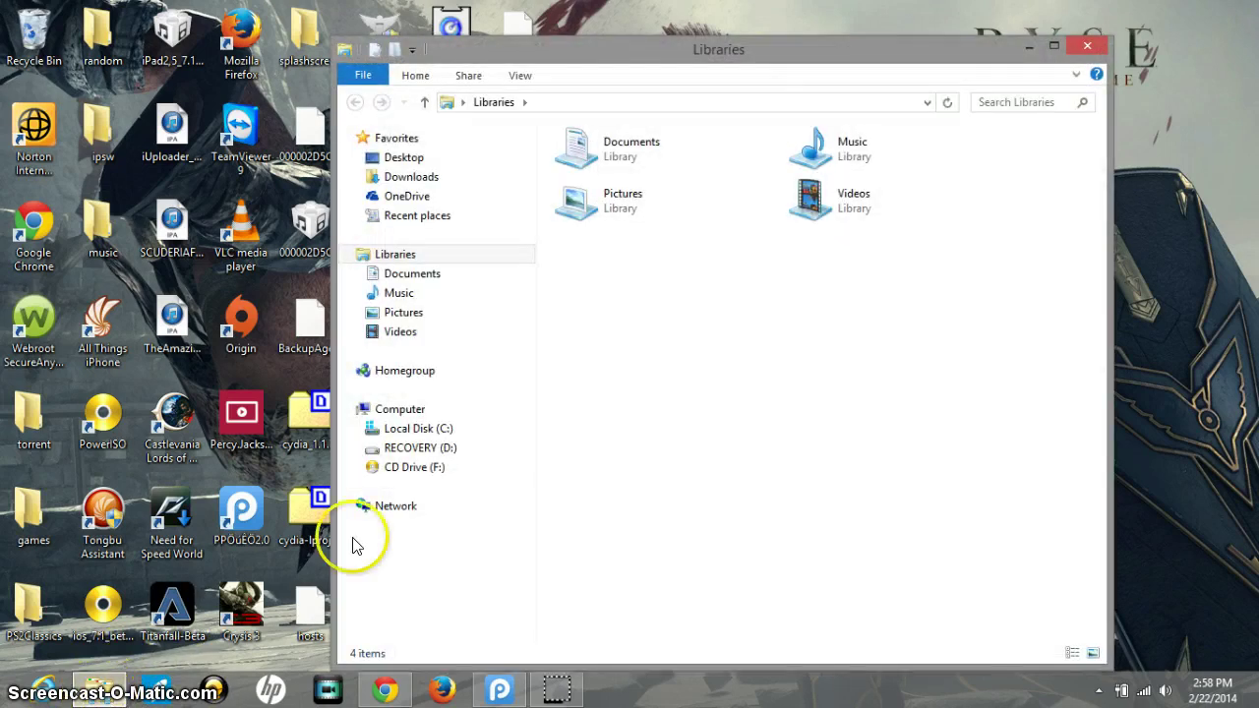
left_click(409, 413)
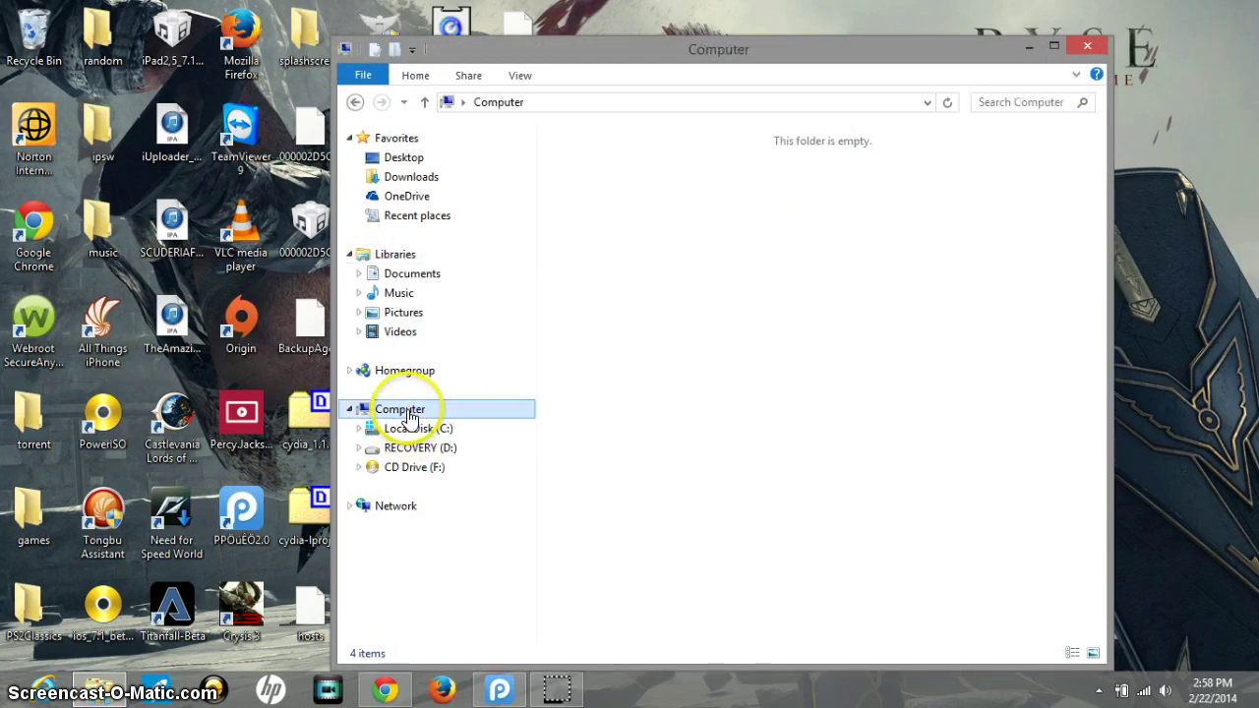
left_click(689, 172)
double_click(689, 173)
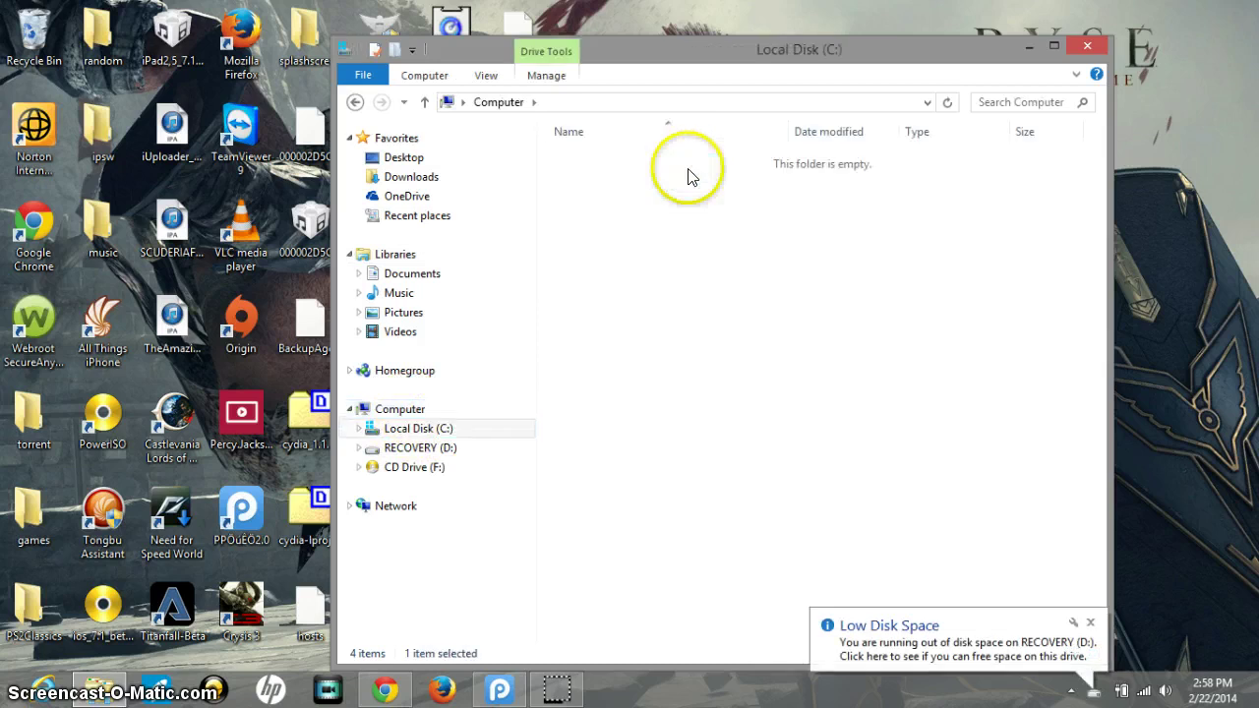
- Open the Windows\System32\Drivers\etc folder on the C: drive
left_click(602, 450)
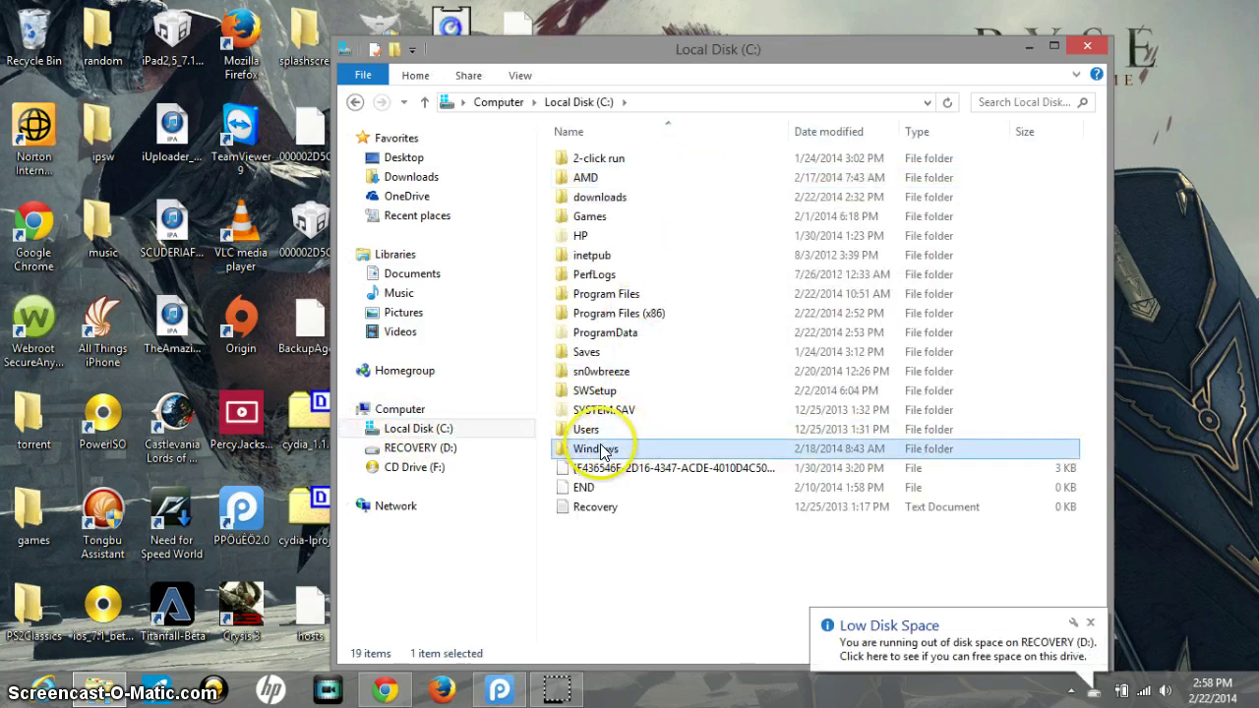
double_click(602, 450)
scroll(569, 334, "down", 6)
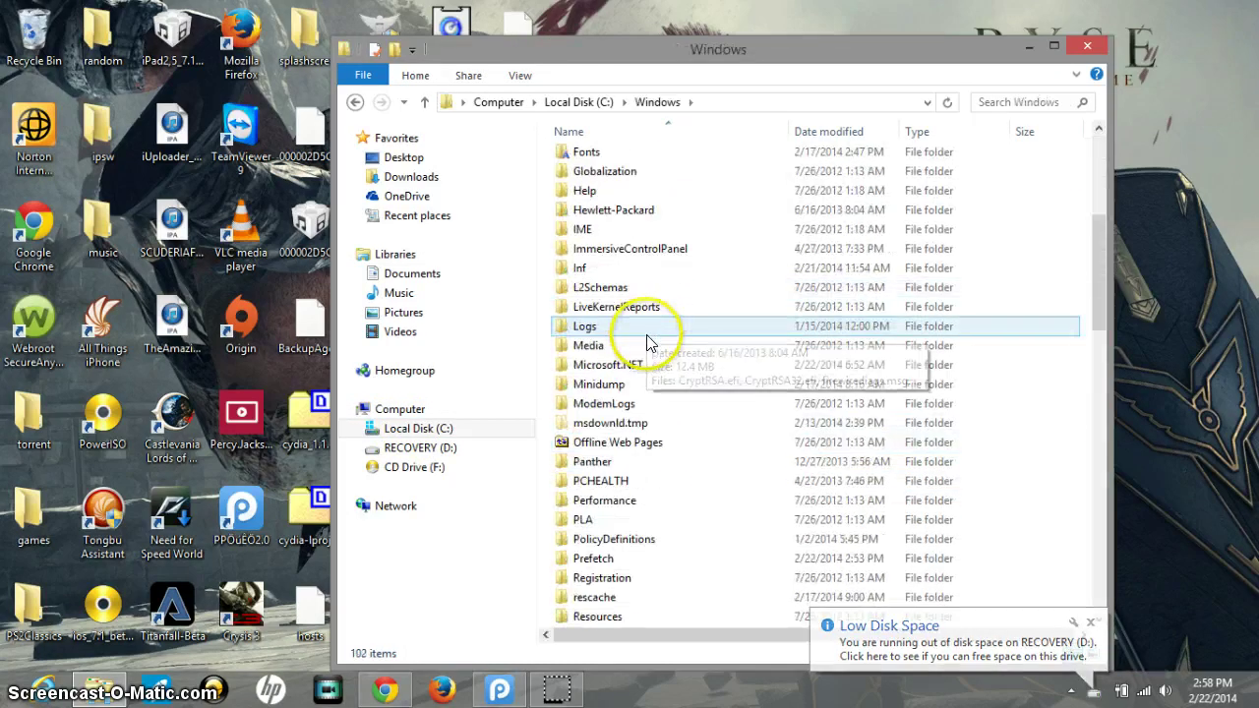
scroll(646, 340, "down", 6)
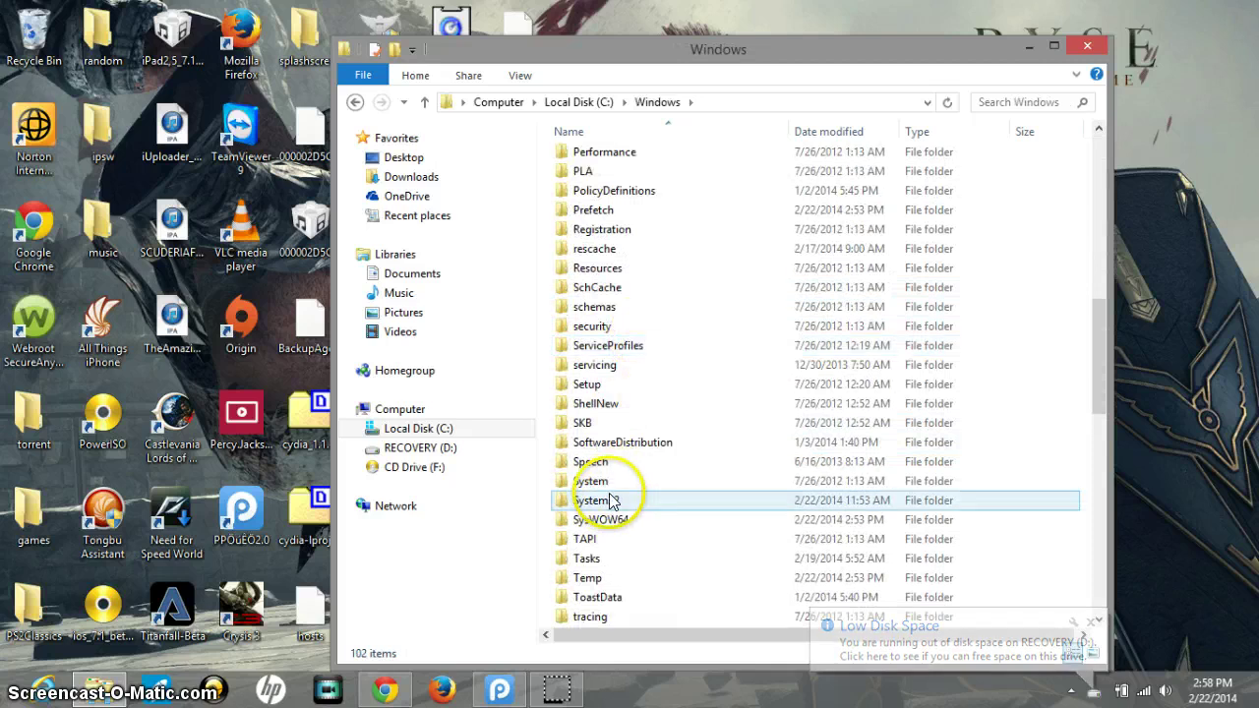
left_click(611, 502)
scroll(635, 366, "down", 5)
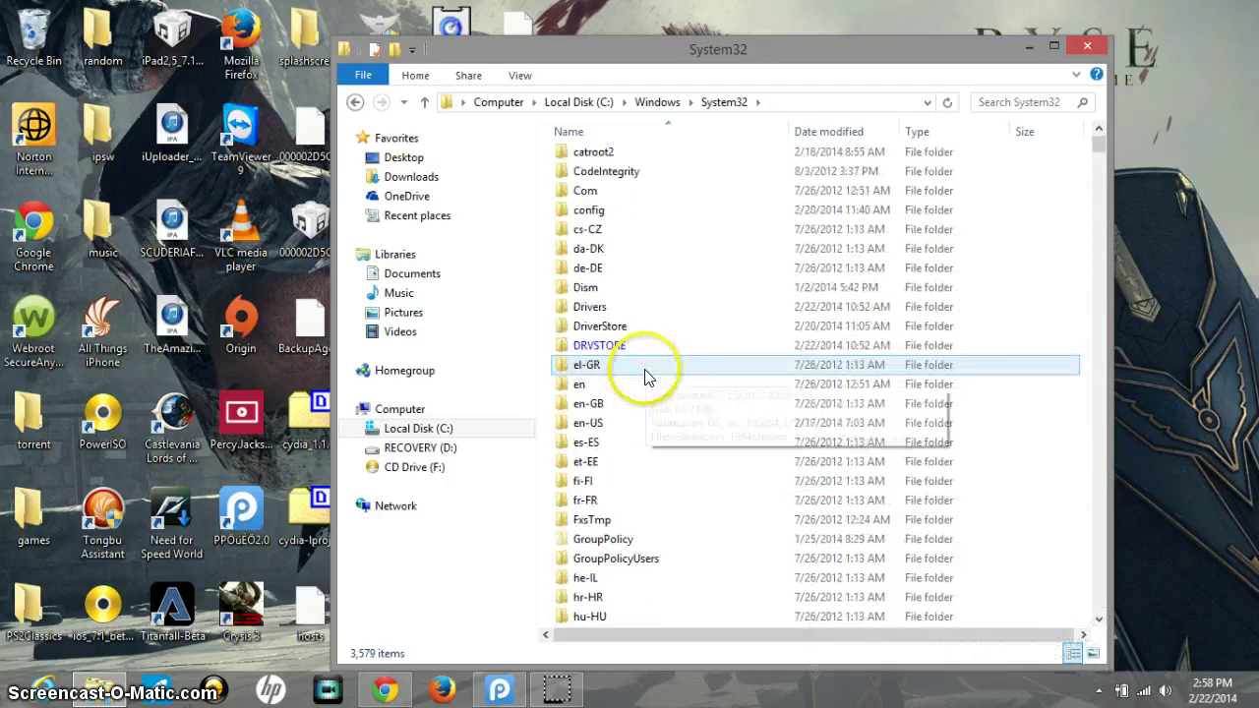
double_click(608, 307)
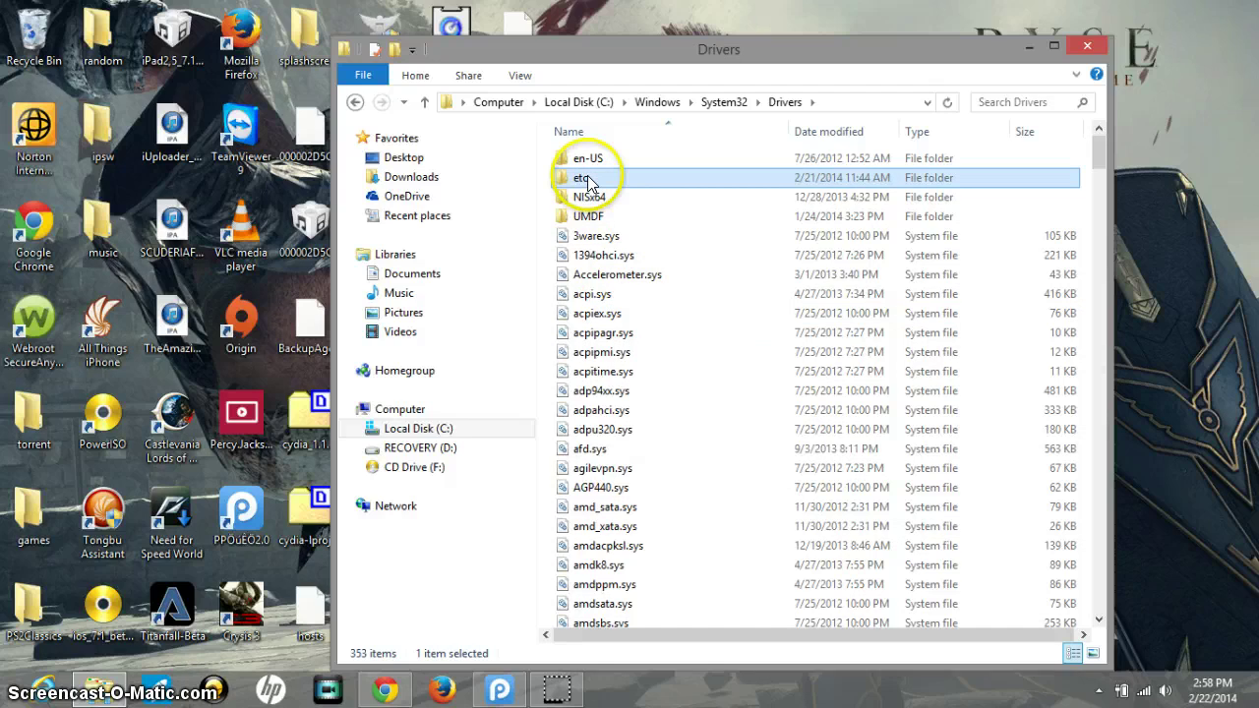
double_click(582, 178)
- Try to move the hosts file from the etc folder to the desktop with administrator permission, and dismiss the file-in-use message
left_click(591, 163)
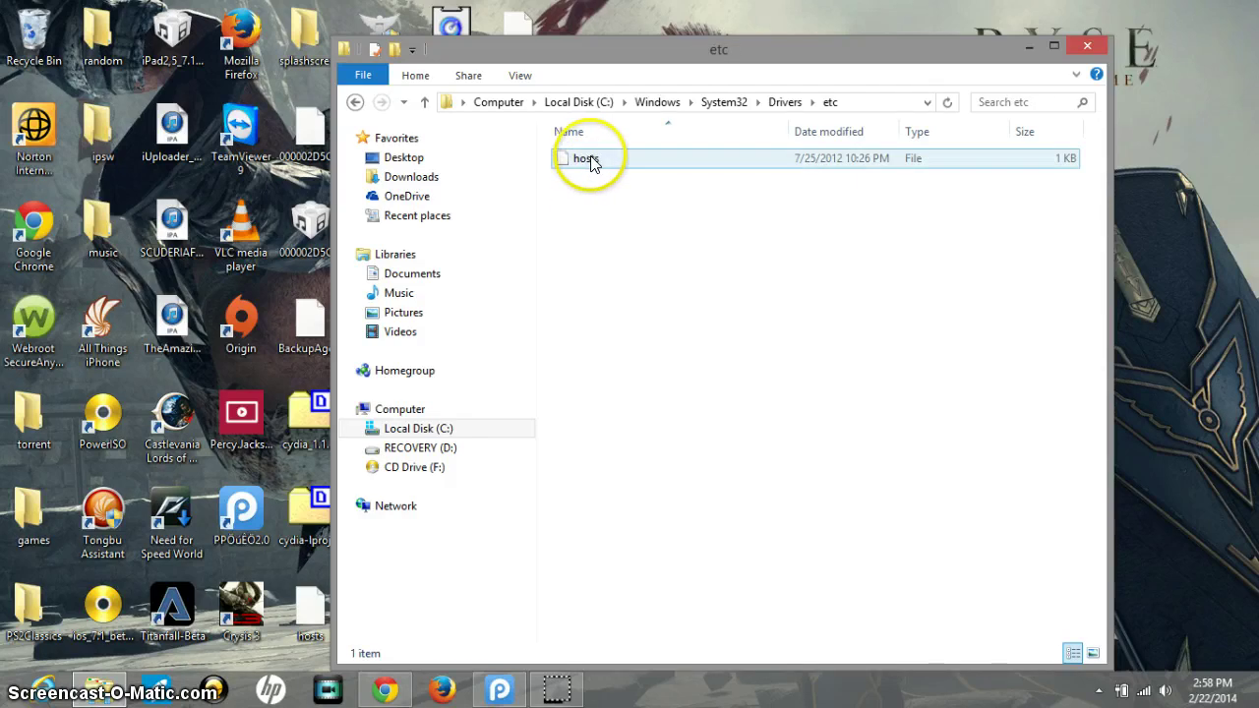
left_click_drag(591, 163, 1196, 186)
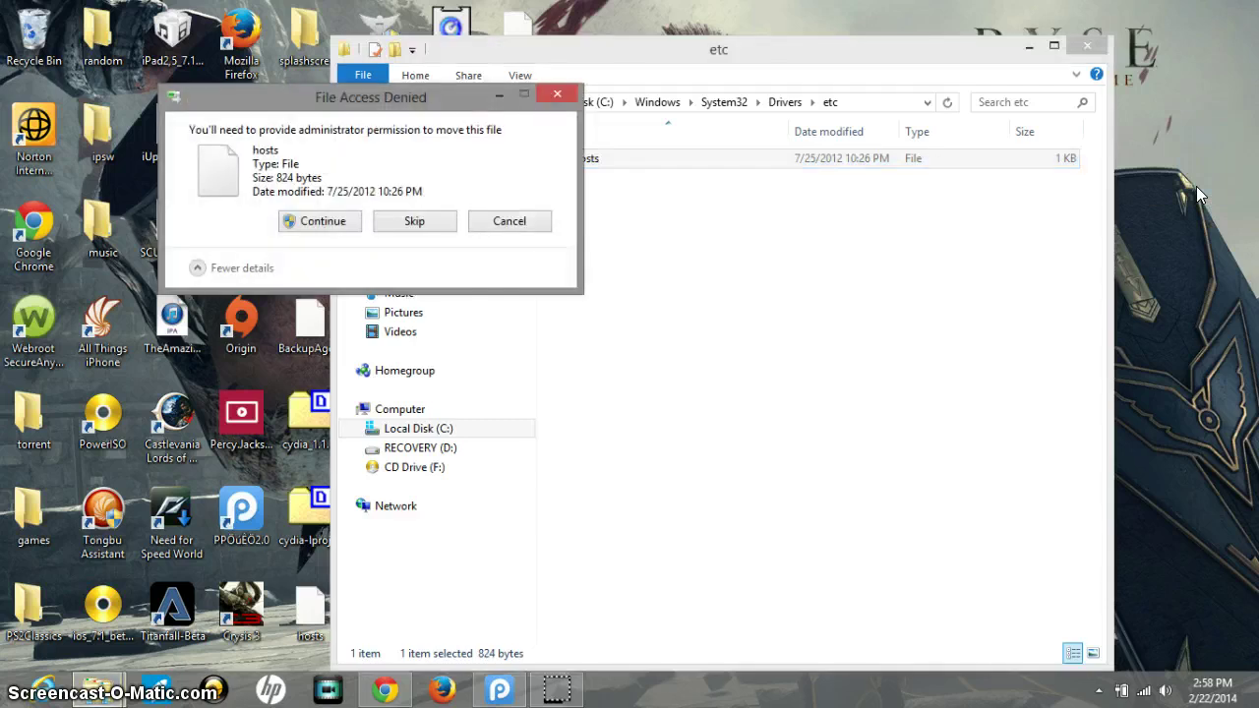
left_click(338, 224)
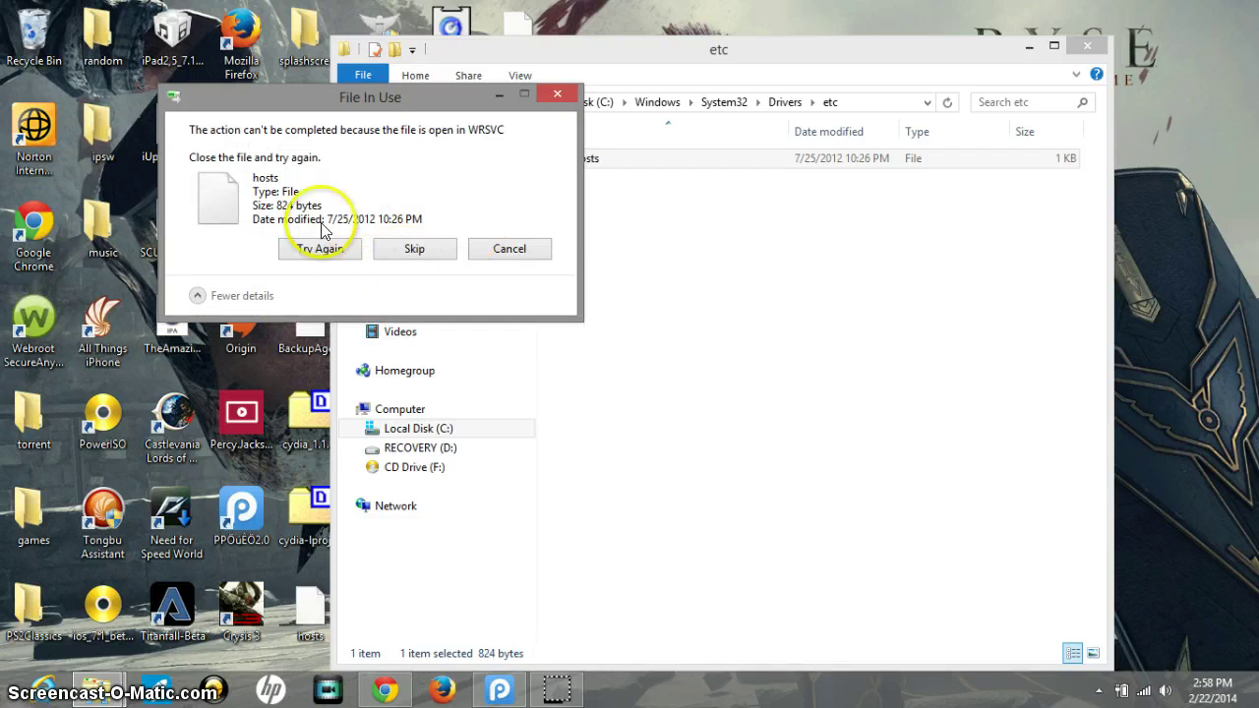
left_click(554, 98)
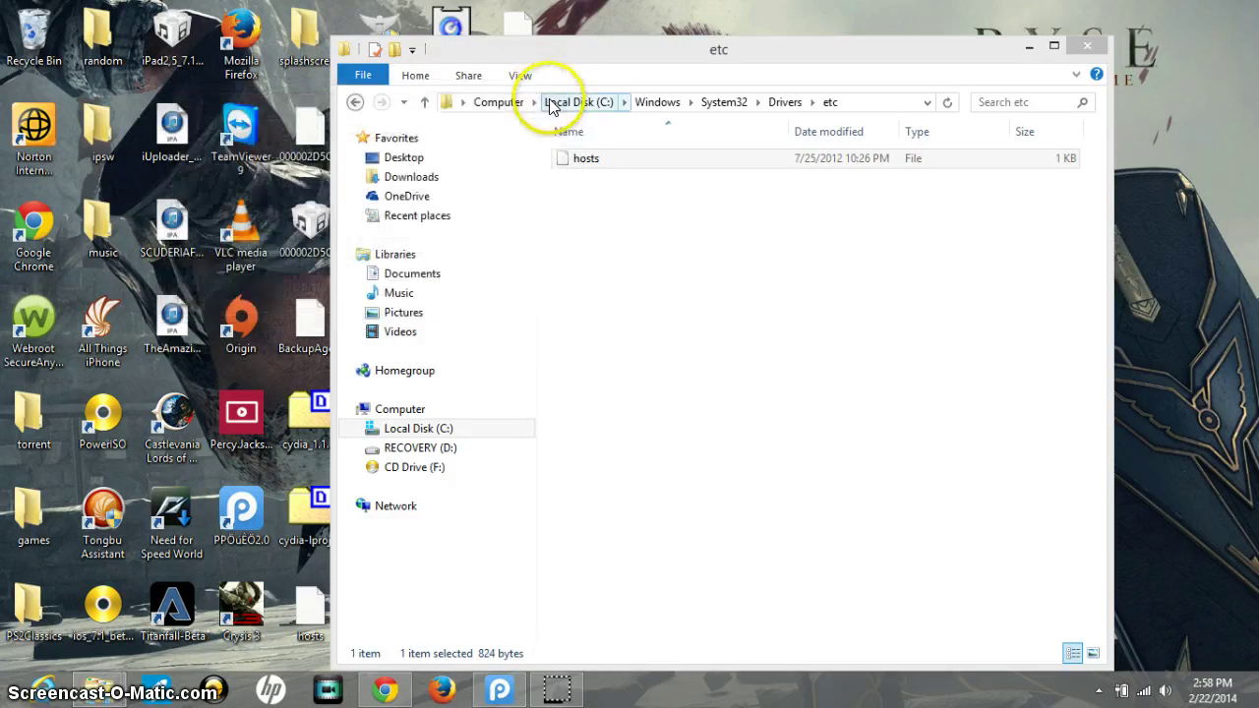
left_click(598, 165)
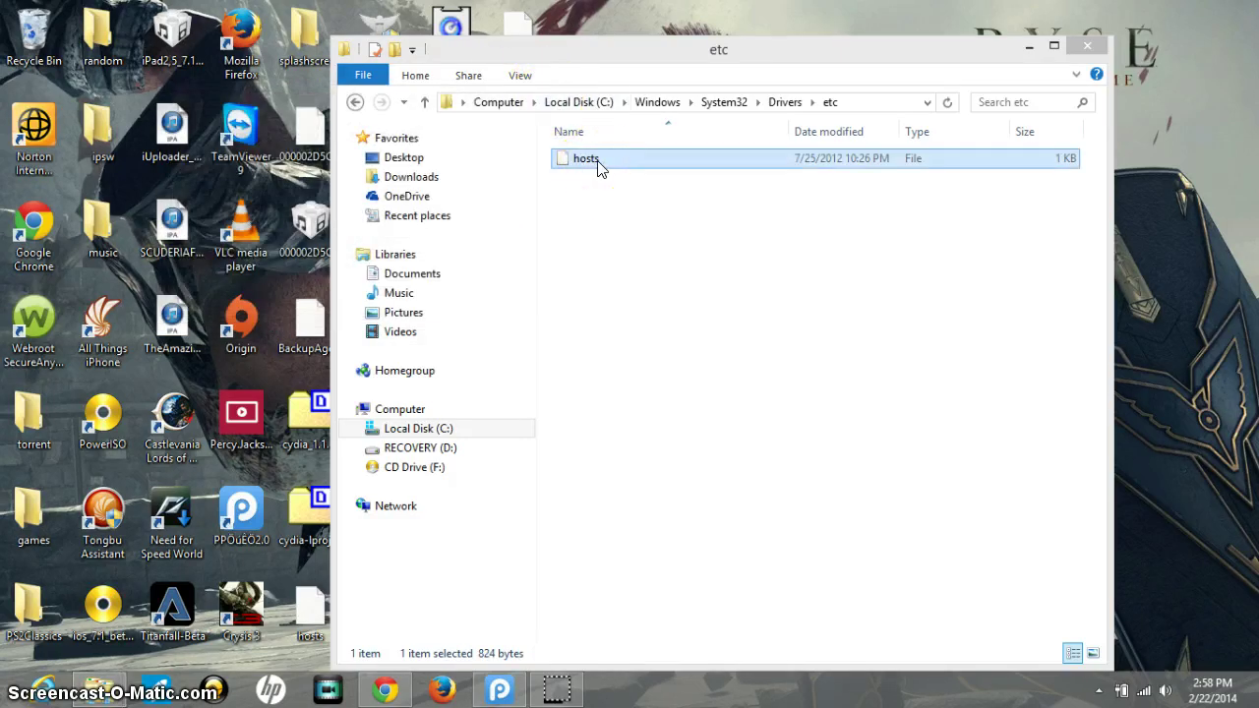
right_click(598, 165)
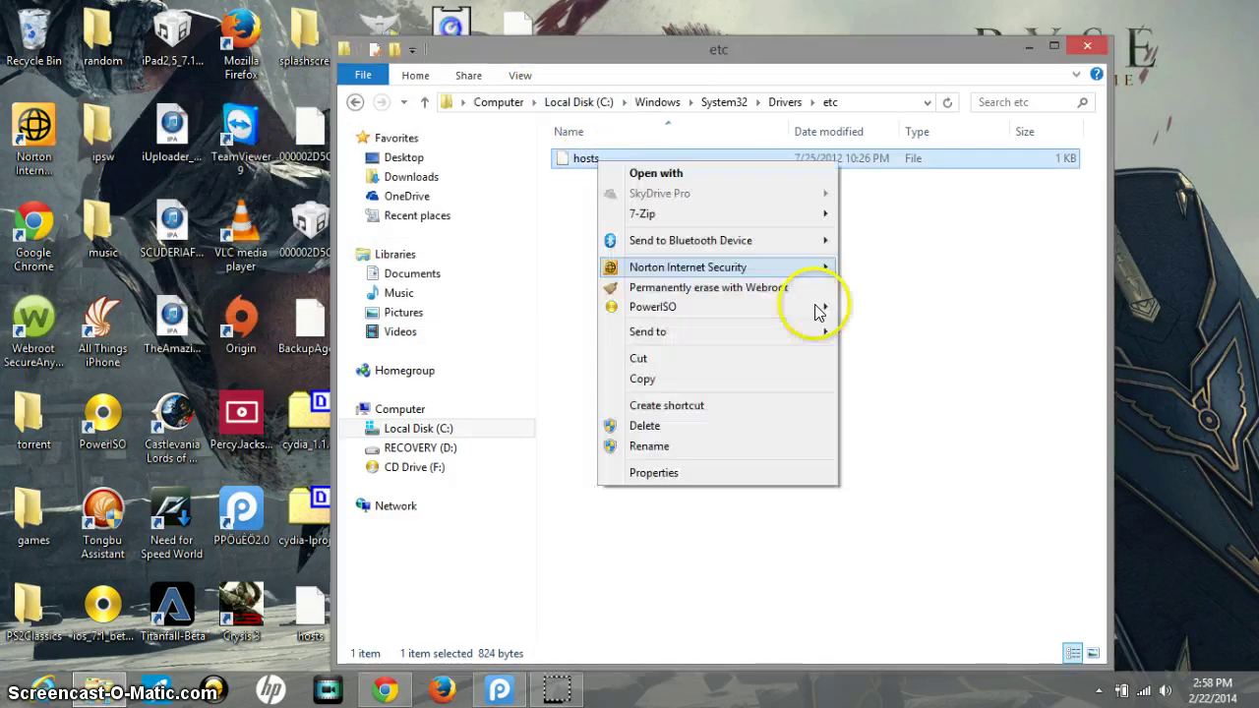
left_click(993, 248)
left_click_drag(594, 450, 604, 243)
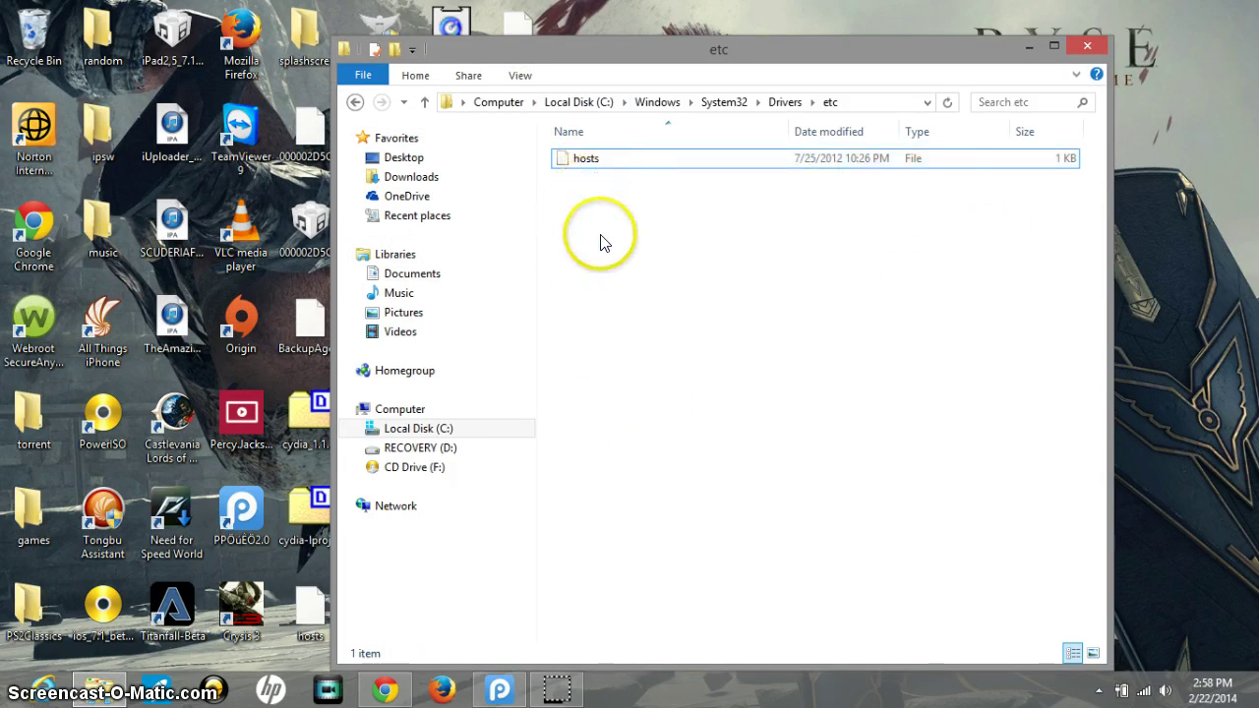
left_click(604, 160)
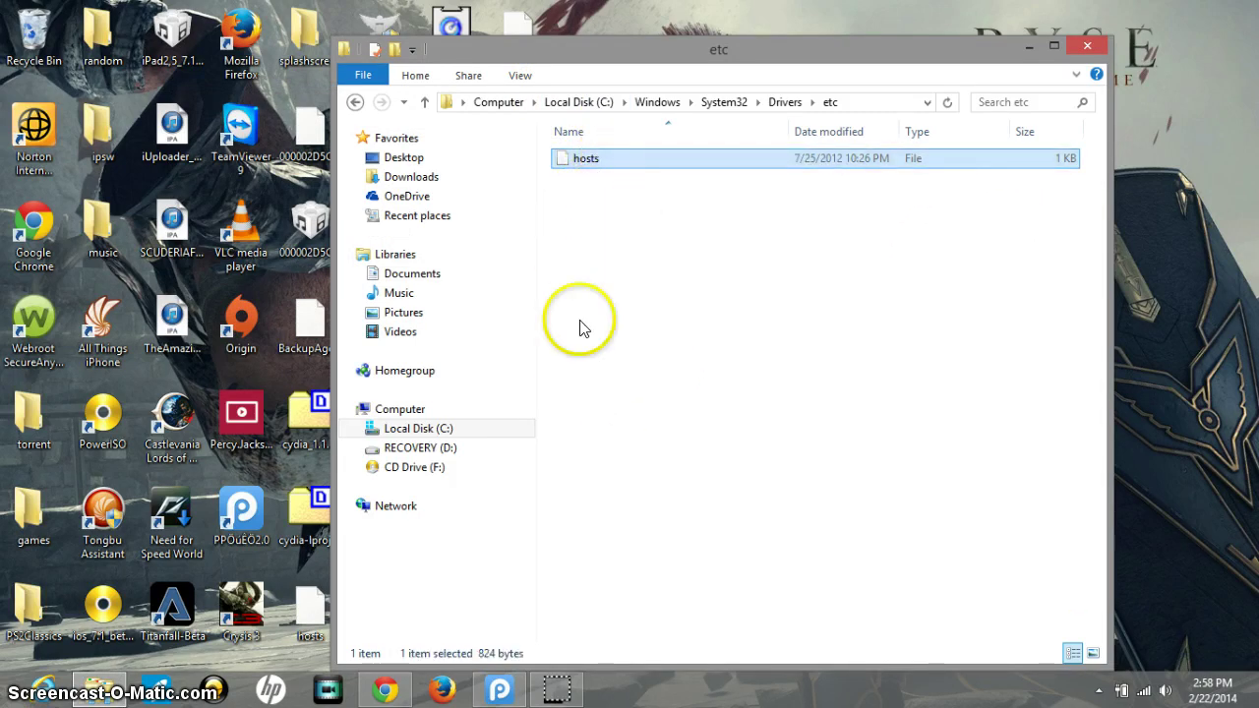